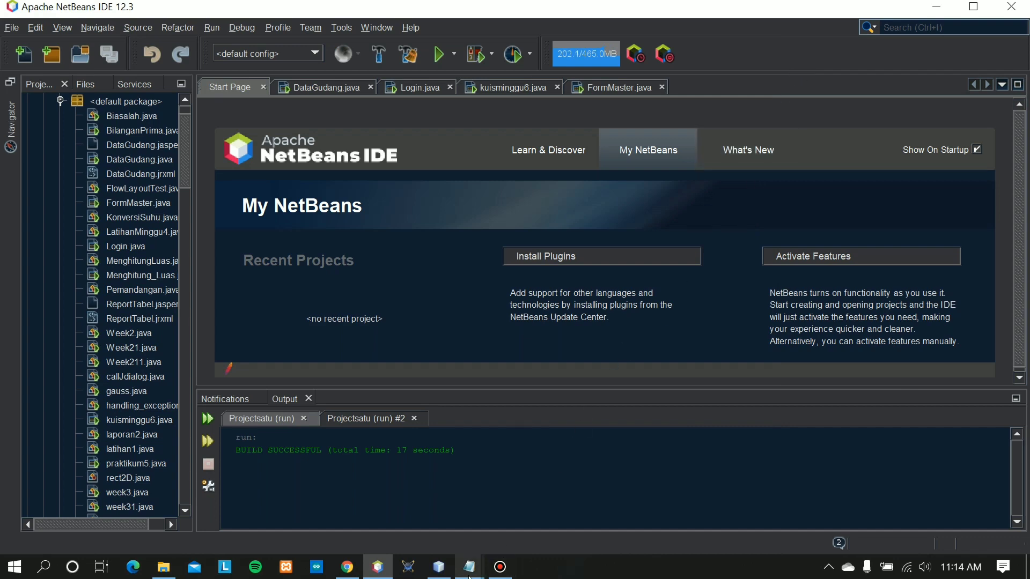
Open the iReport setup notes in Notepad and highlight the iReport and JRE 7 download links
{"action": "mouse_move", "coordinate": [471, 544]}
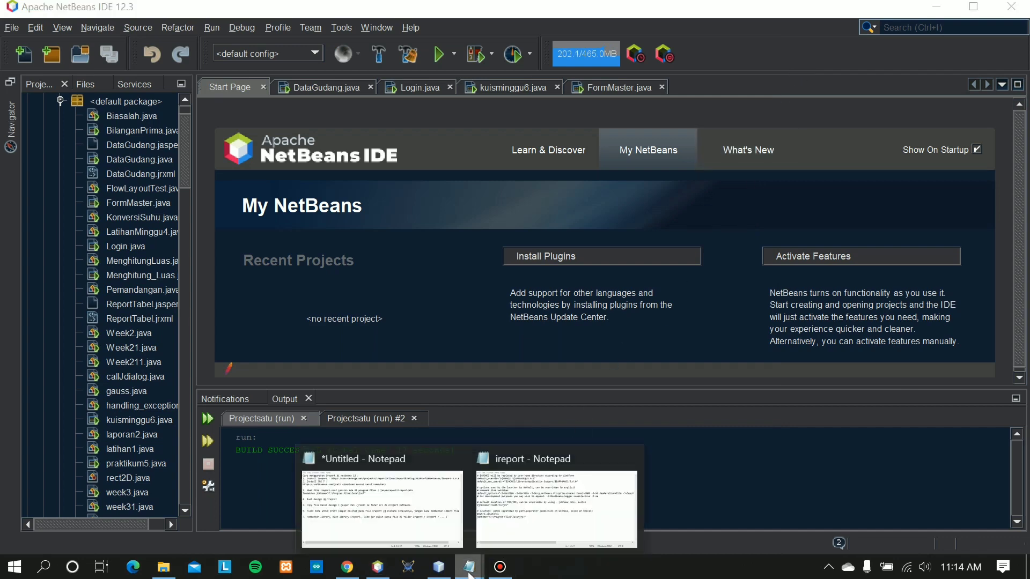
{"action": "left_click", "coordinate": [443, 509]}
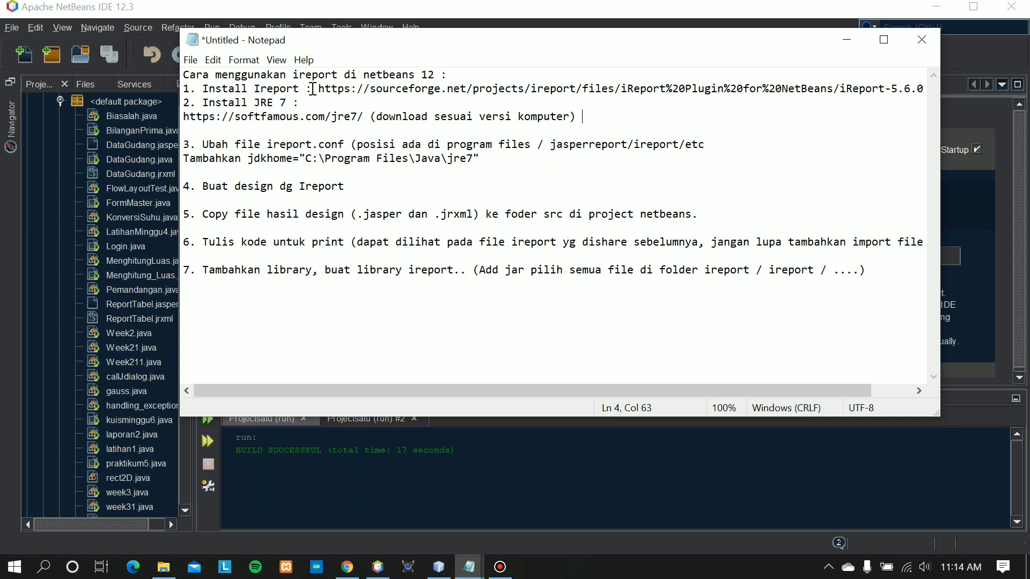
{"action": "left_click_drag", "start_coordinate": [319, 89], "coordinate": [644, 99]}
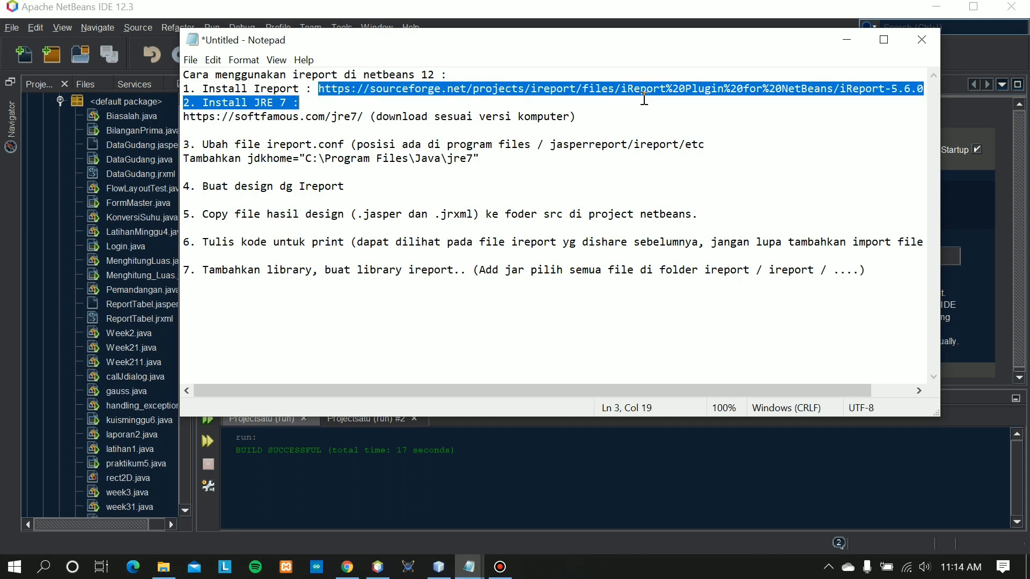
{"action": "key", "text": "shift+Left"}
{"action": "key", "text": "shift+Left"}
{"action": "key", "text": "shift+Left"}
{"action": "key", "text": "shift+Left"}
{"action": "key", "text": "shift+Left"}
{"action": "key", "text": "shift+Left"}
{"action": "key", "text": "shift+Left"}
{"action": "key", "text": "shift+Left"}
{"action": "key", "text": "shift+Left"}
{"action": "key", "text": "shift+Left"}
{"action": "key", "text": "shift+Left"}
{"action": "key", "text": "shift+Left"}
{"action": "key", "text": "shift+Left"}
{"action": "key", "text": "shift+Left"}
{"action": "key", "text": "shift+Left"}
{"action": "key", "text": "shift+Left"}
{"action": "key", "text": "shift+Left"}
{"action": "key", "text": "shift+Left"}
{"action": "key", "text": "shift+Left"}
{"action": "key", "text": "shift+Left"}
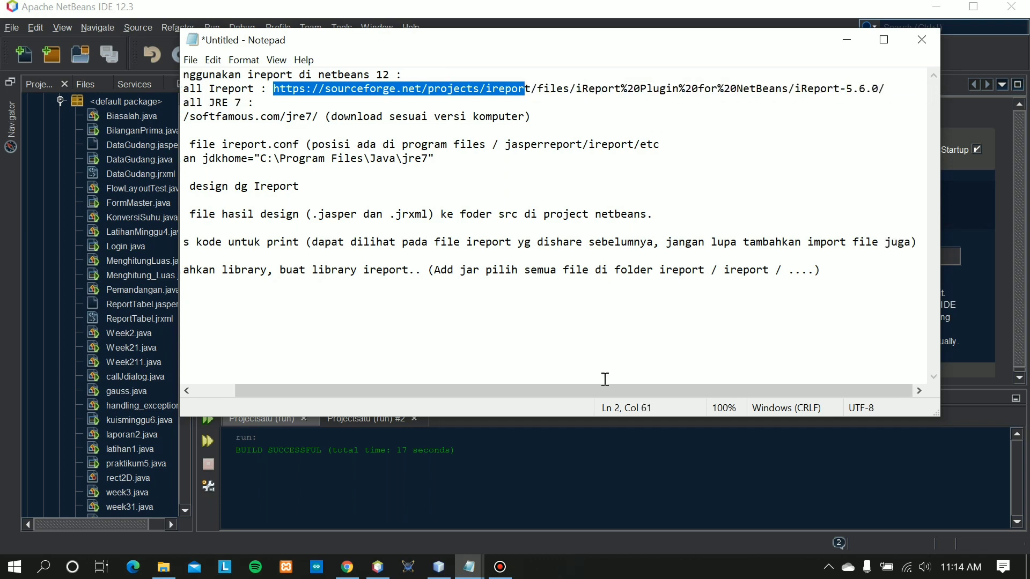
{"action": "left_click_drag", "start_coordinate": [595, 388], "coordinate": [552, 387]}
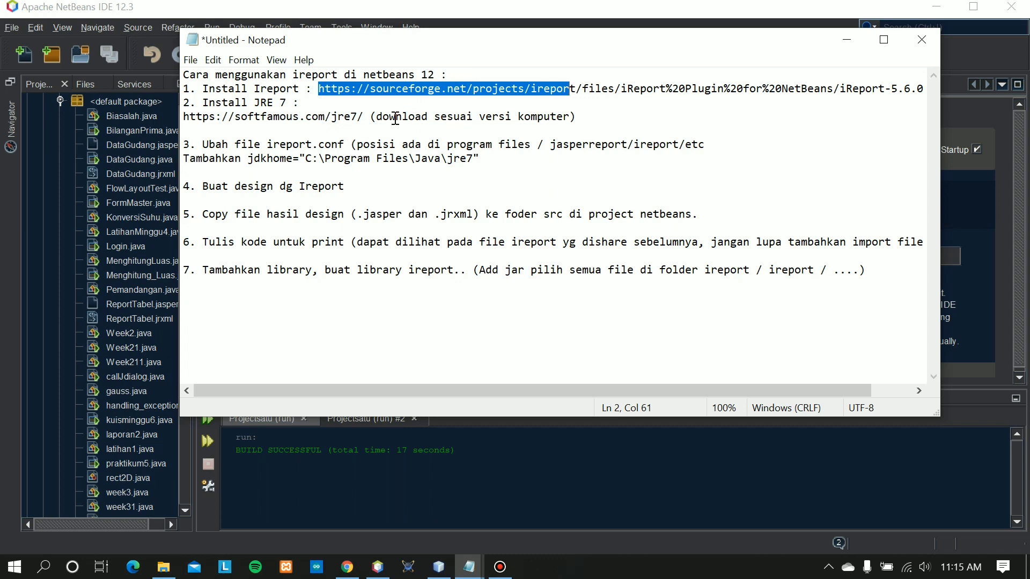
{"action": "left_click_drag", "start_coordinate": [190, 117], "coordinate": [368, 116]}
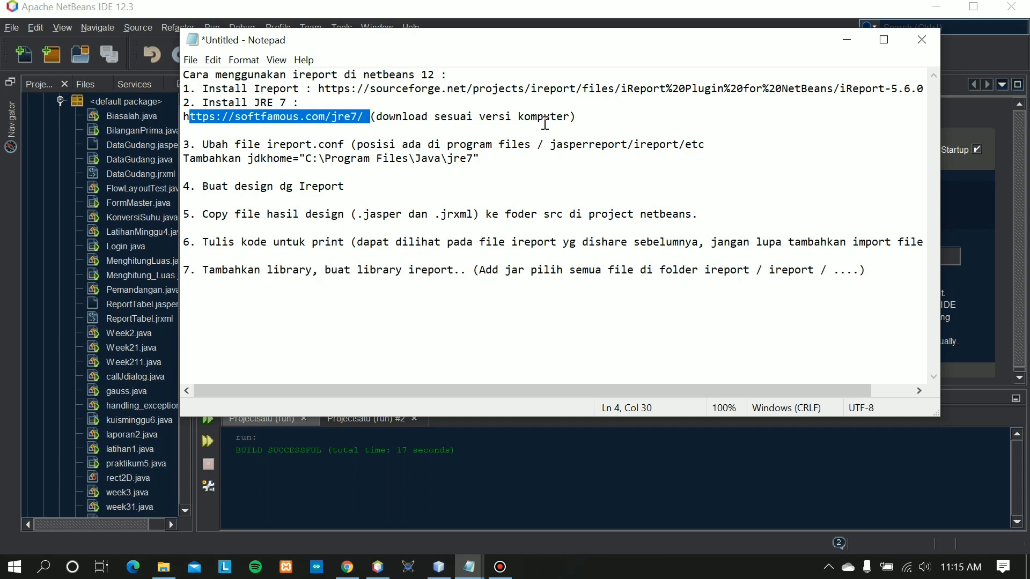
{"action": "left_click", "coordinate": [605, 113]}
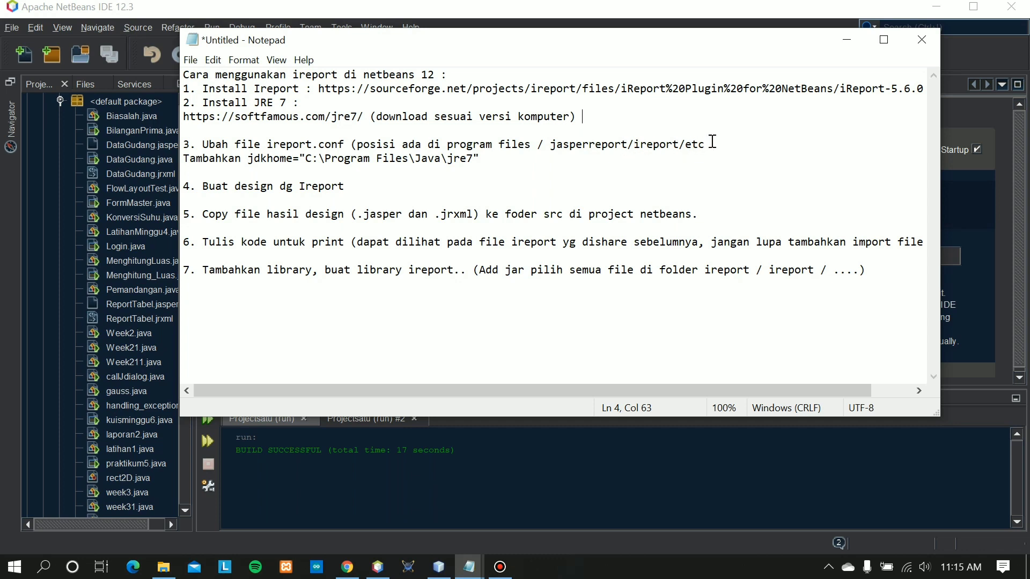
Check the jdkhome line in the ireport configuration file, and return to the setup notes
{"action": "mouse_move", "coordinate": [469, 566]}
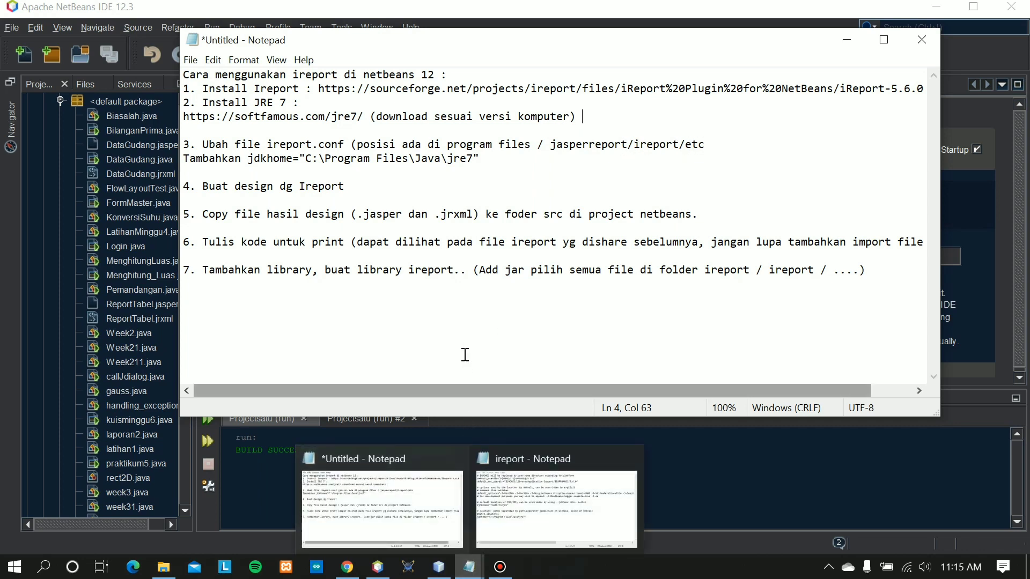
{"action": "left_click", "coordinate": [470, 569]}
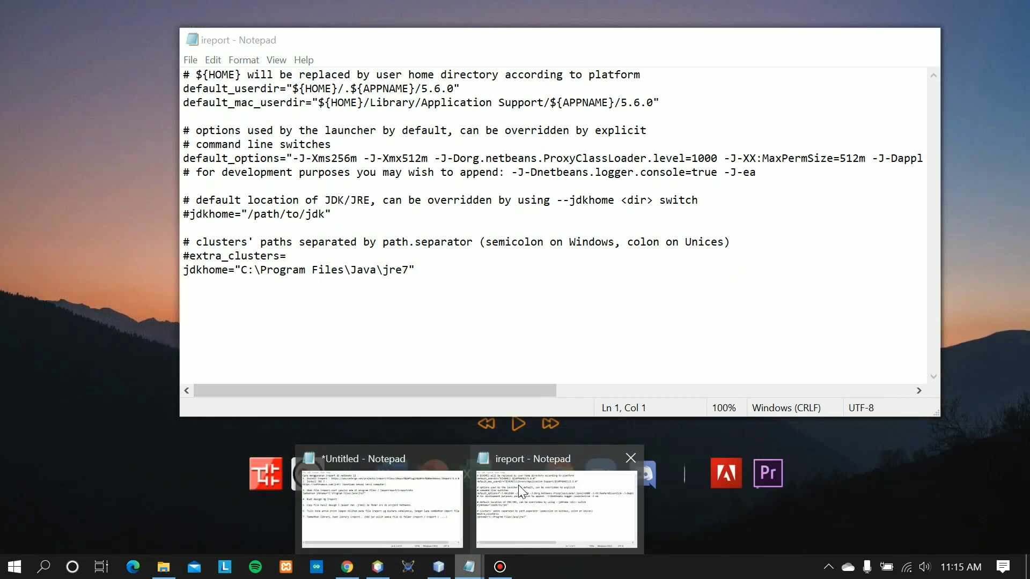
{"action": "left_click", "coordinate": [520, 489]}
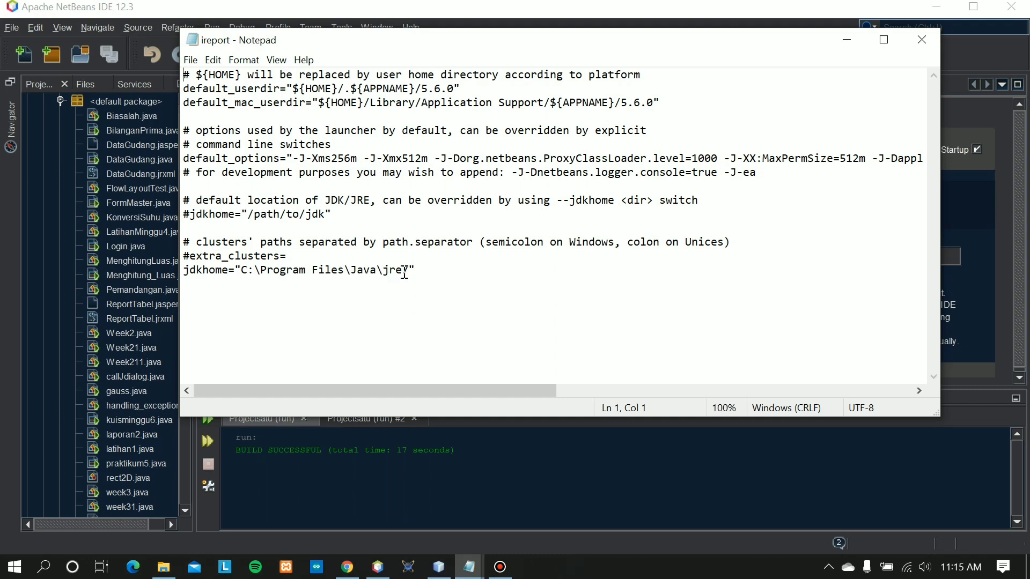
{"action": "left_click", "coordinate": [474, 567]}
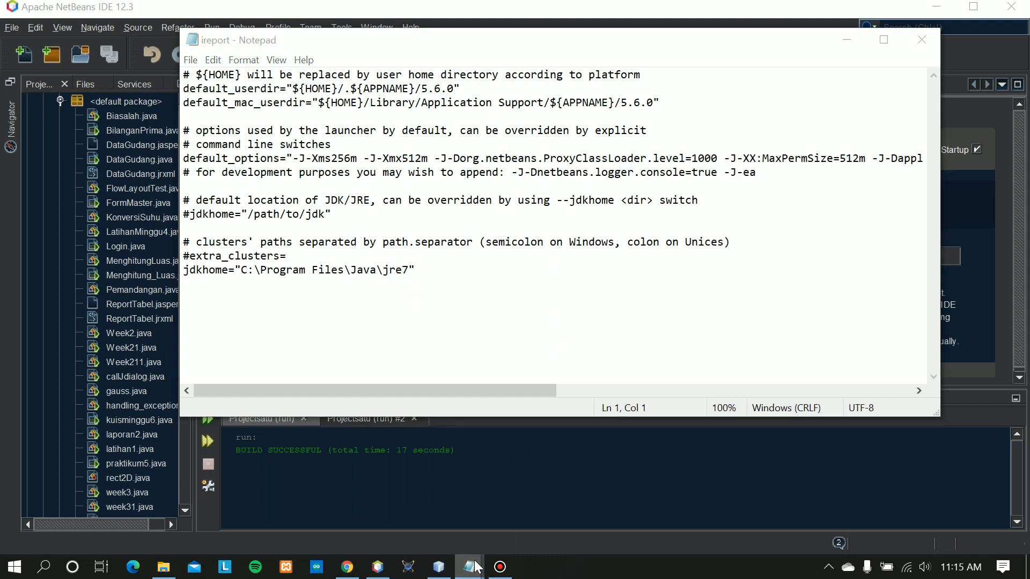
{"action": "left_click", "coordinate": [546, 482]}
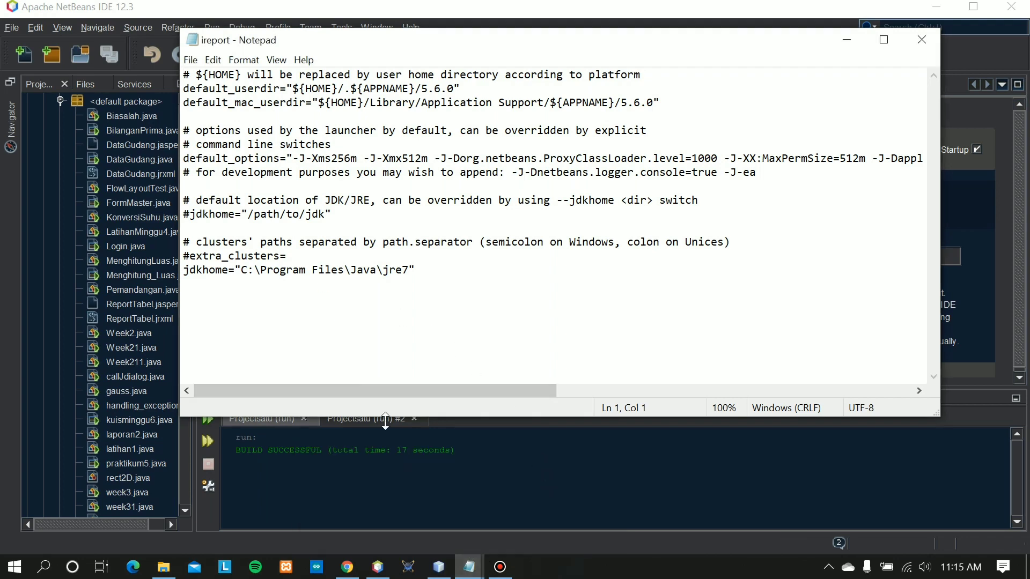
{"action": "mouse_move", "coordinate": [470, 567]}
{"action": "left_click", "coordinate": [413, 481]}
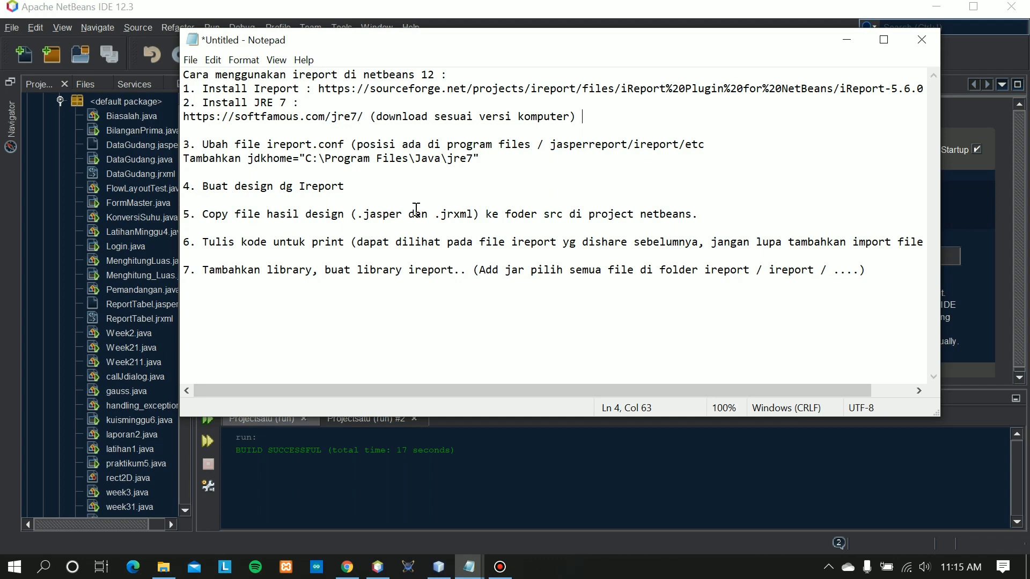
Switch to Jaspersoft iReport Designer
{"action": "left_click", "coordinate": [438, 567]}
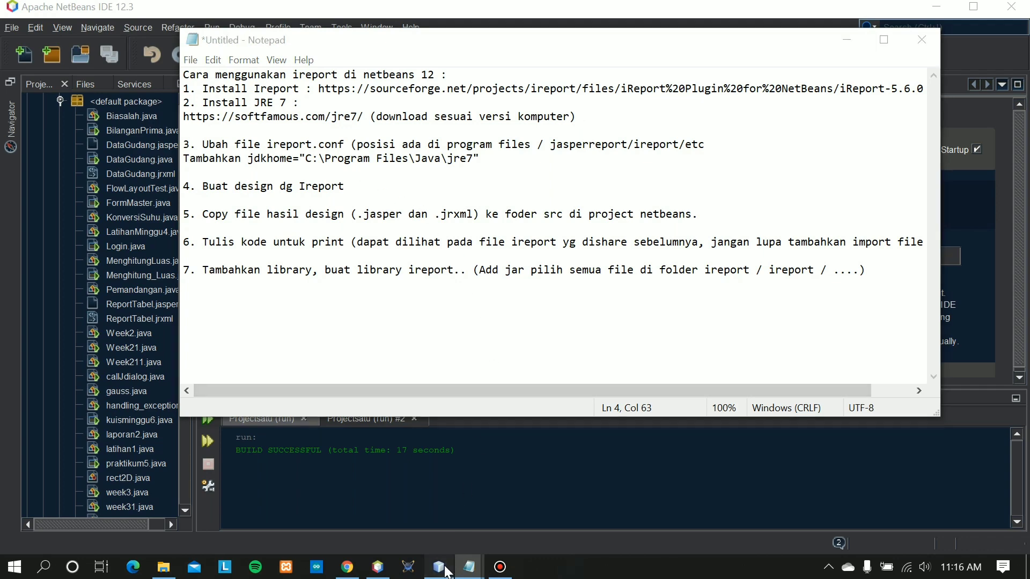
{"action": "left_click", "coordinate": [45, 566]}
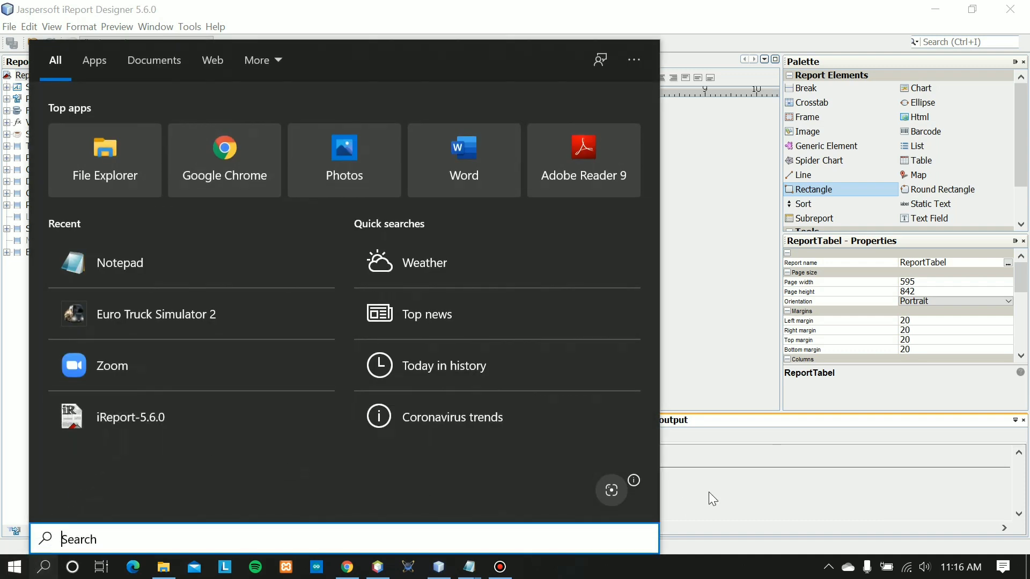
{"action": "left_click", "coordinate": [776, 480]}
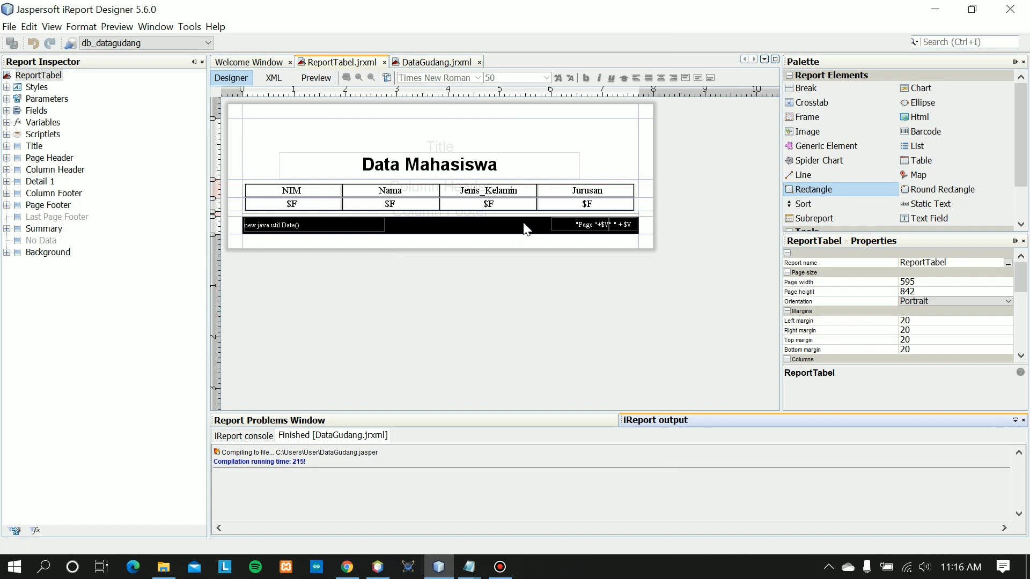
Create a new report from the Coffee template with the Report Wizard, and continue past the name and location to the query stage
{"action": "left_click", "coordinate": [4, 27]}
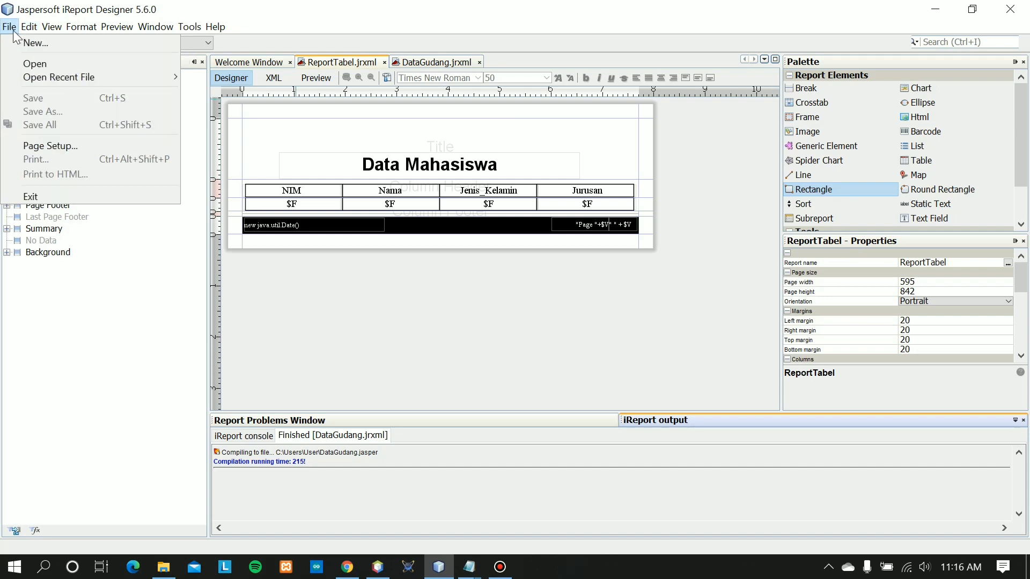
{"action": "left_click", "coordinate": [27, 44]}
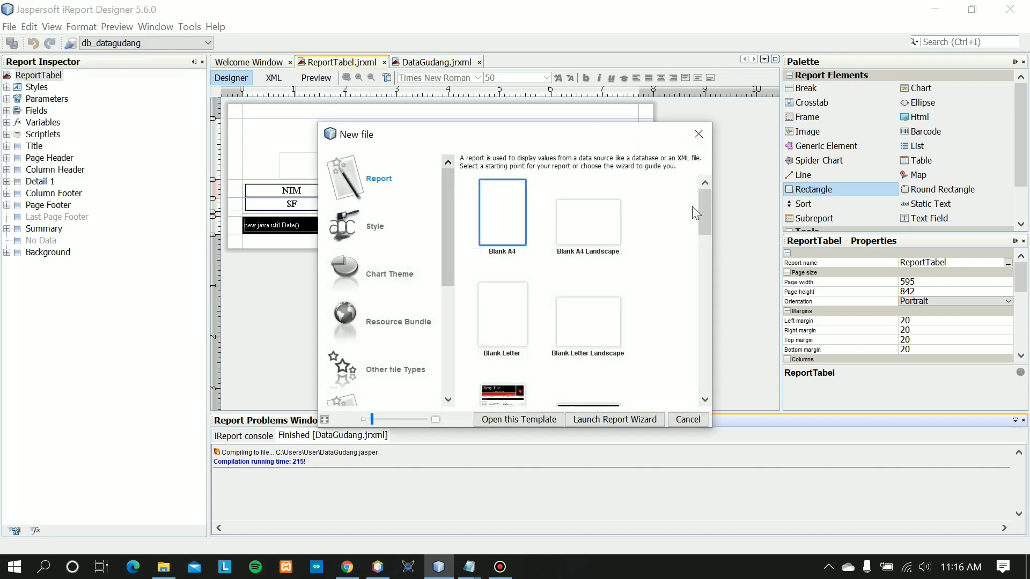
{"action": "left_click_drag", "start_coordinate": [709, 211], "coordinate": [707, 261]}
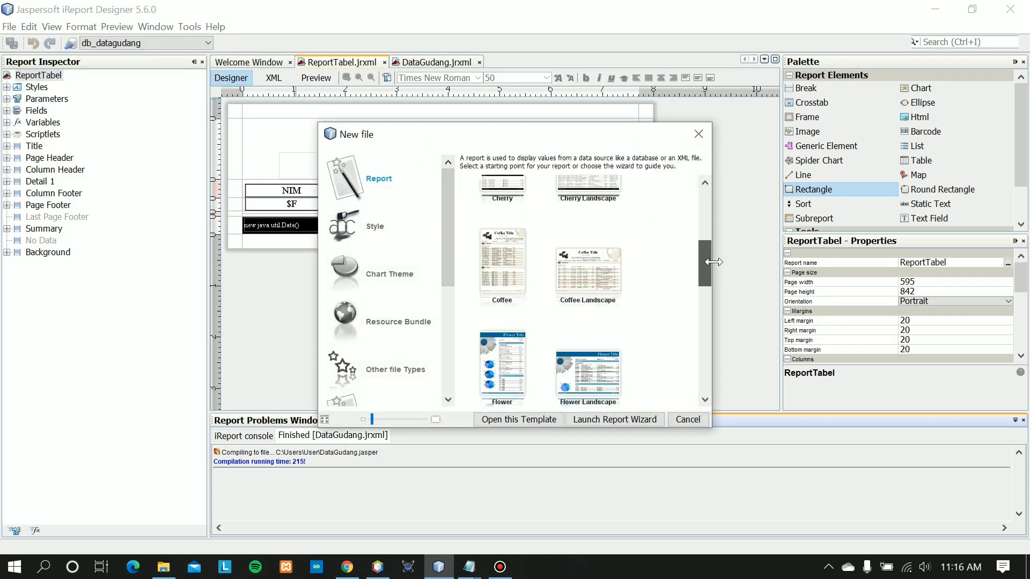
{"action": "left_click", "coordinate": [514, 267]}
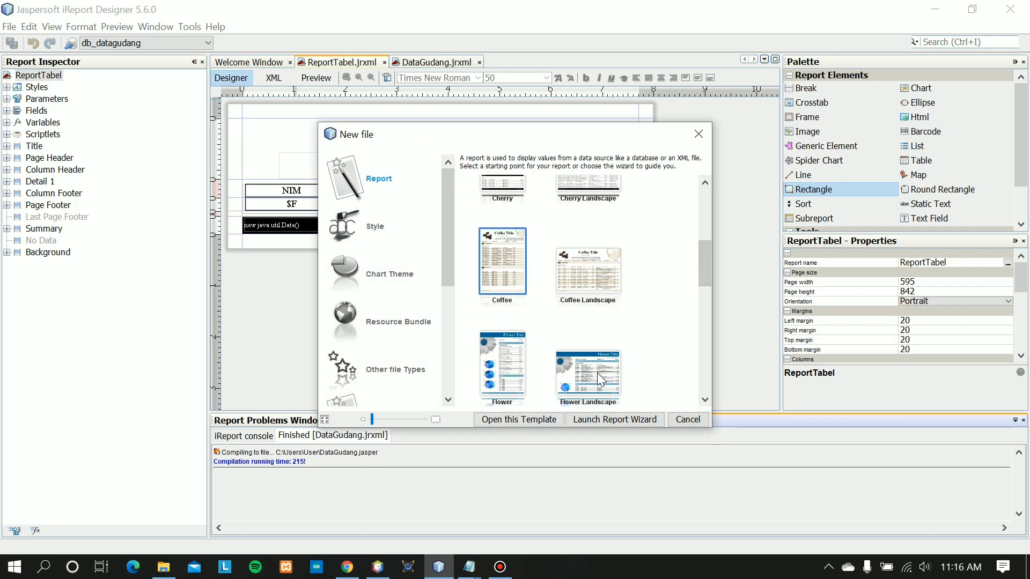
{"action": "left_click", "coordinate": [615, 423]}
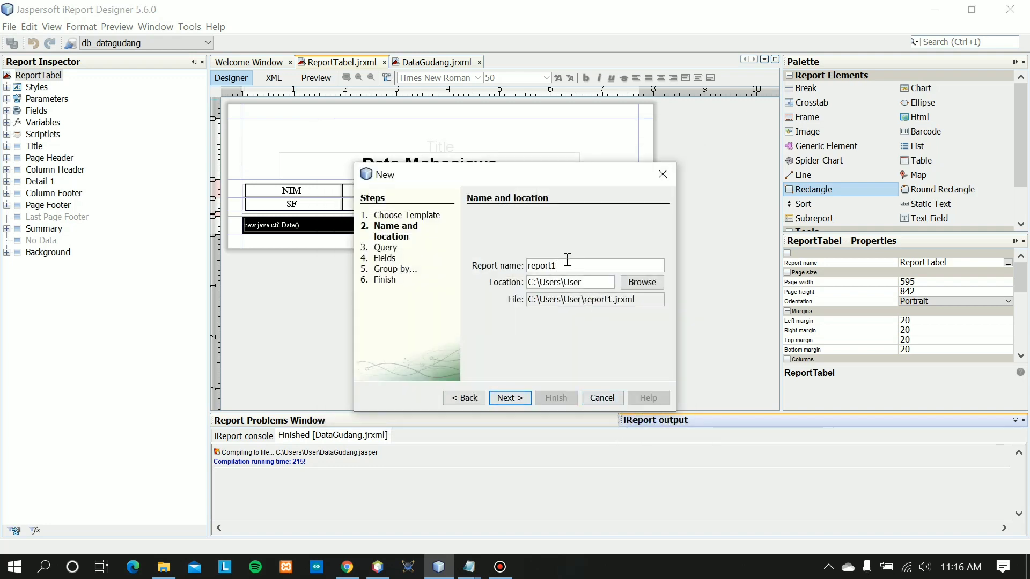
{"action": "double_click", "coordinate": [564, 265]}
{"action": "left_click", "coordinate": [516, 398]}
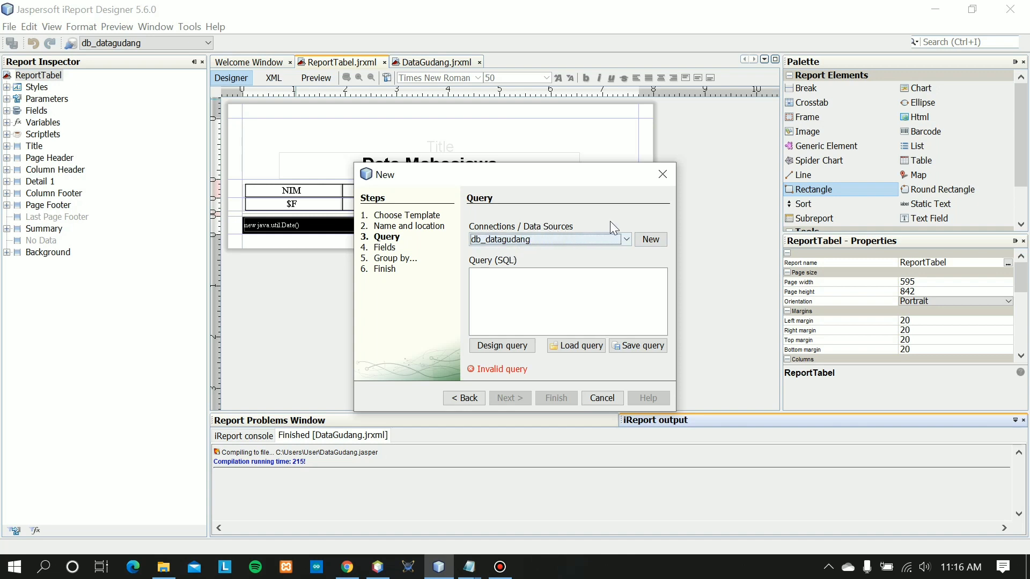
Start a new Database JDBC connection for the report and choose the MySQL (com.mysql.jdbc.Driver) driver
{"action": "left_click", "coordinate": [627, 239]}
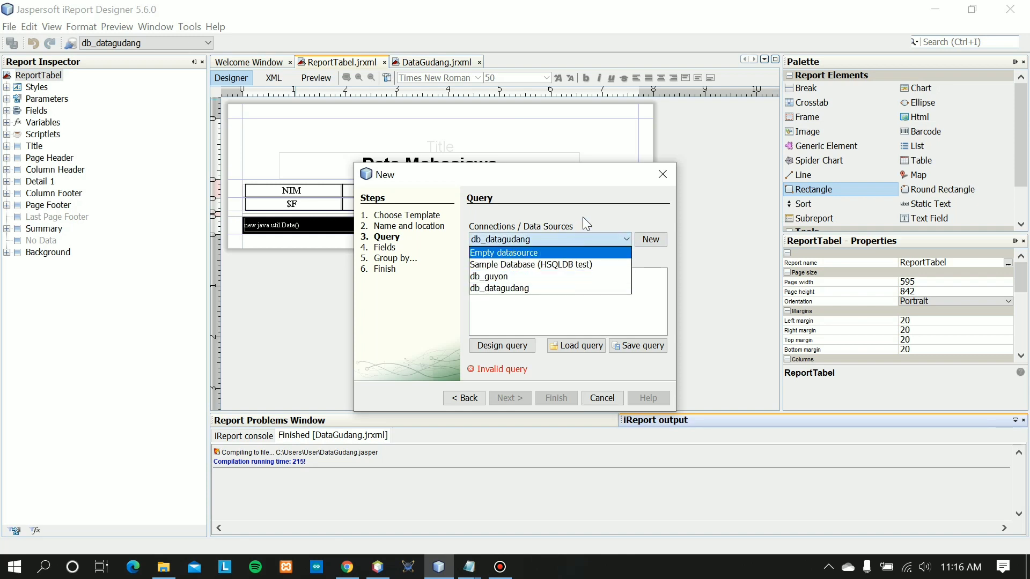
{"action": "left_click", "coordinate": [594, 205]}
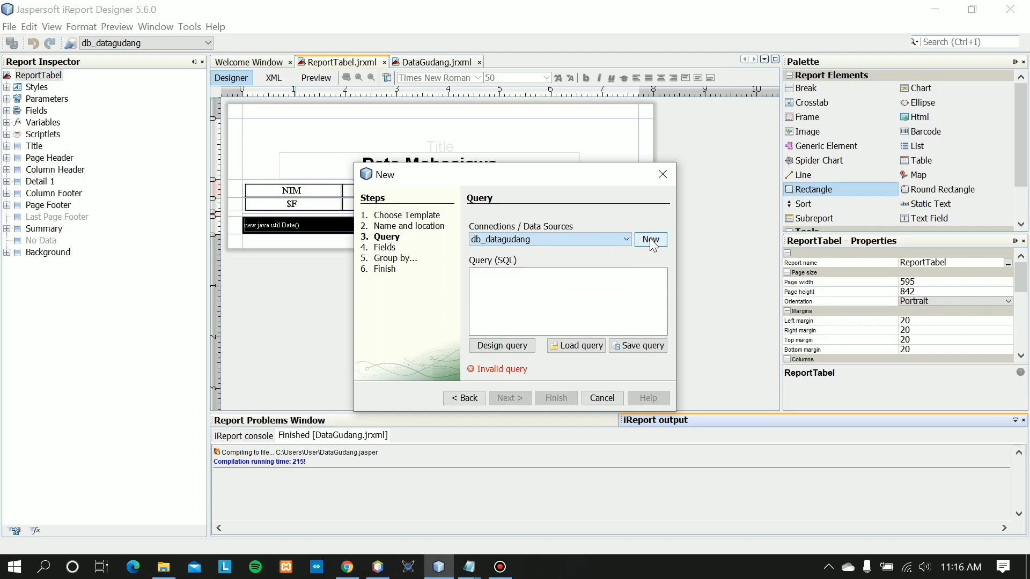
{"action": "left_click", "coordinate": [650, 240]}
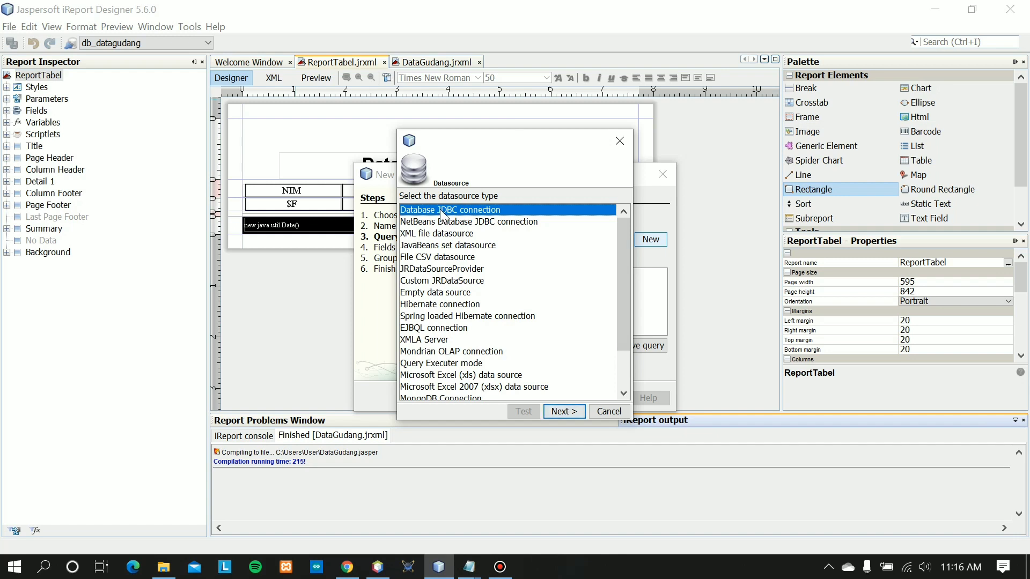
{"action": "left_click", "coordinate": [563, 412]}
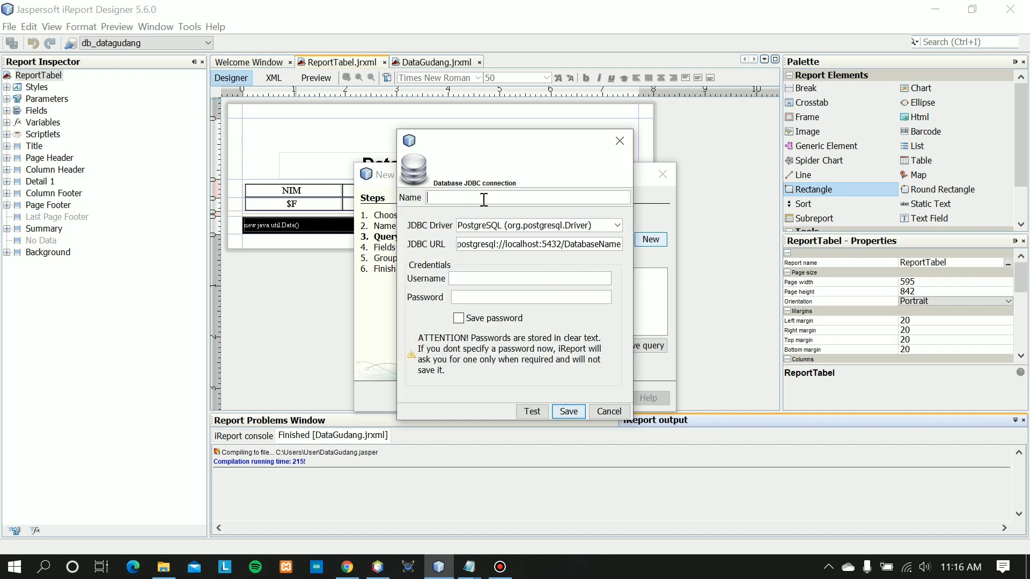
{"action": "left_click", "coordinate": [614, 225]}
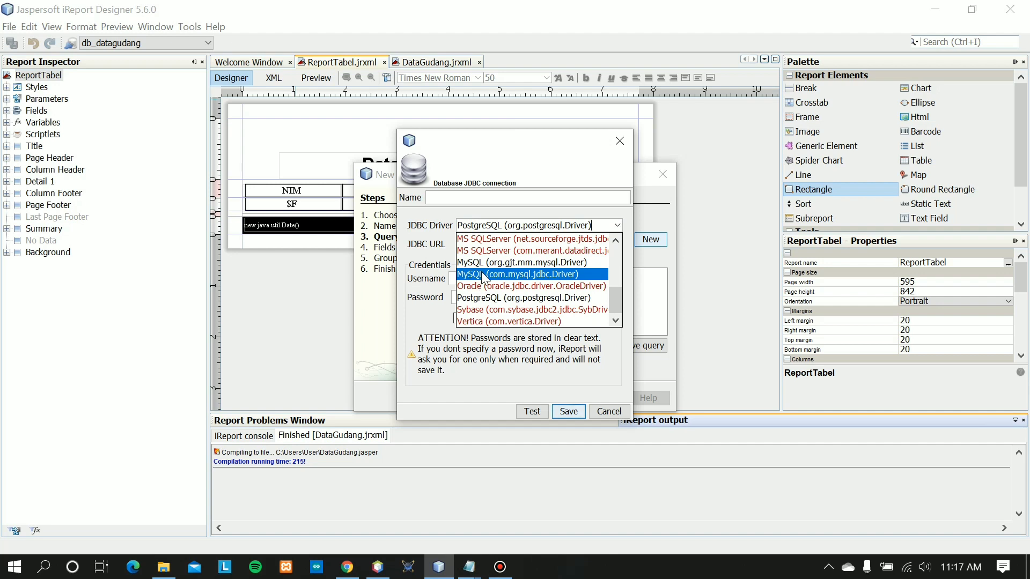
{"action": "left_click", "coordinate": [551, 275]}
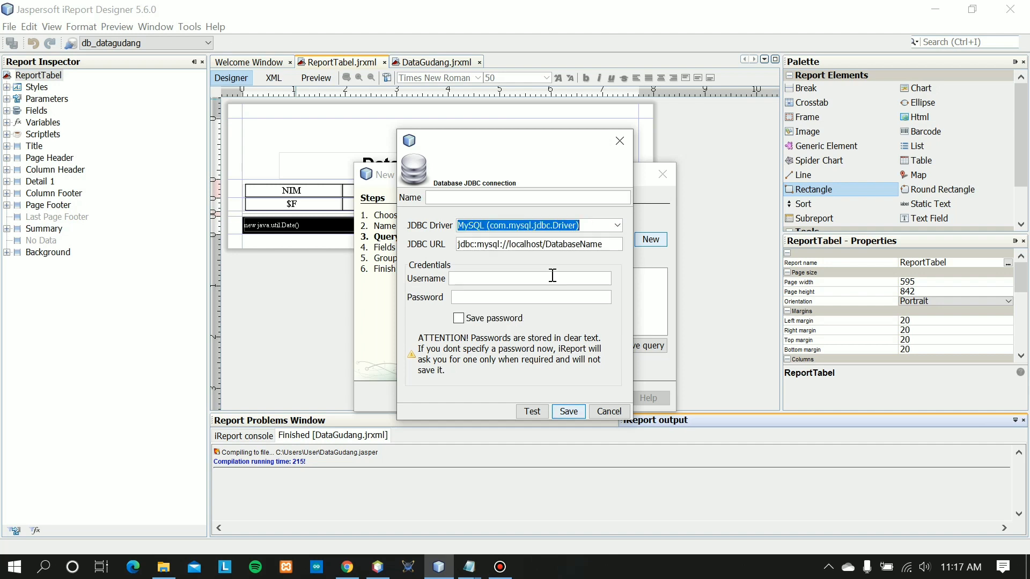
Check the database name in phpMyAdmin, fill in jdbc:mysql://localhost/data_gudang and username root, and close the connection dialog without saving
{"action": "left_click_drag", "start_coordinate": [602, 245], "coordinate": [549, 244]}
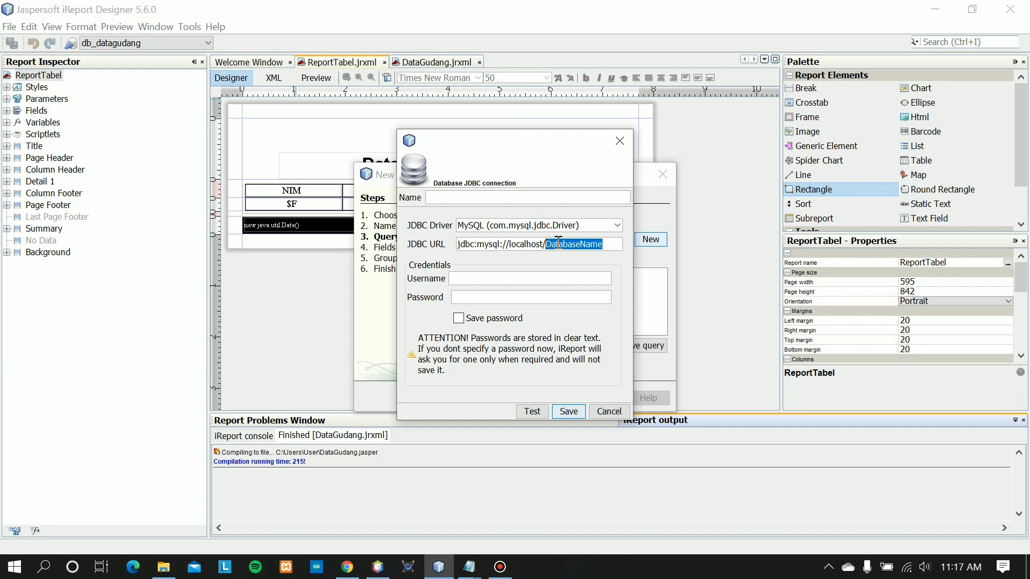
{"action": "left_click", "coordinate": [347, 567]}
{"action": "left_click", "coordinate": [626, 15]}
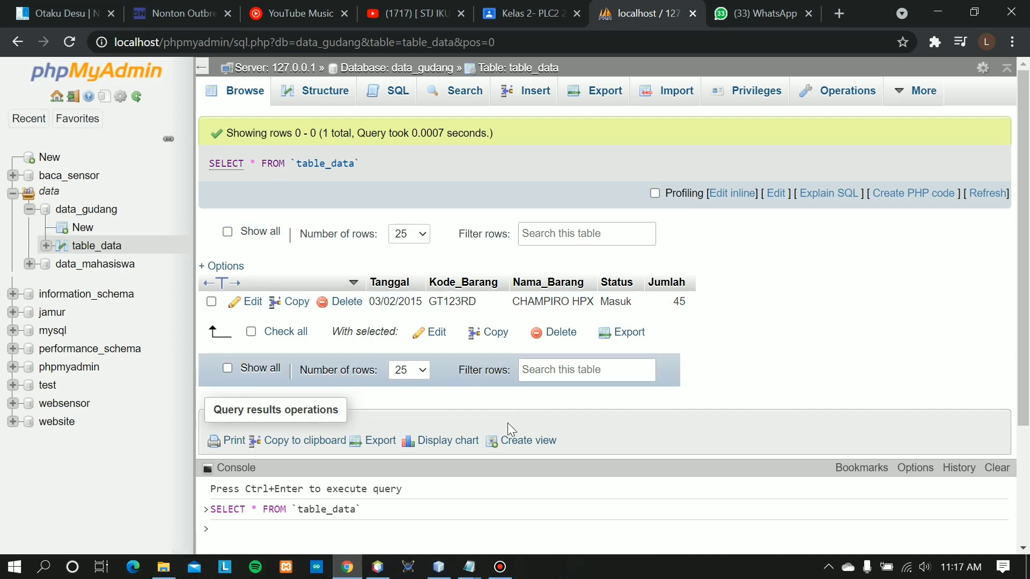
{"action": "left_click", "coordinate": [439, 569]}
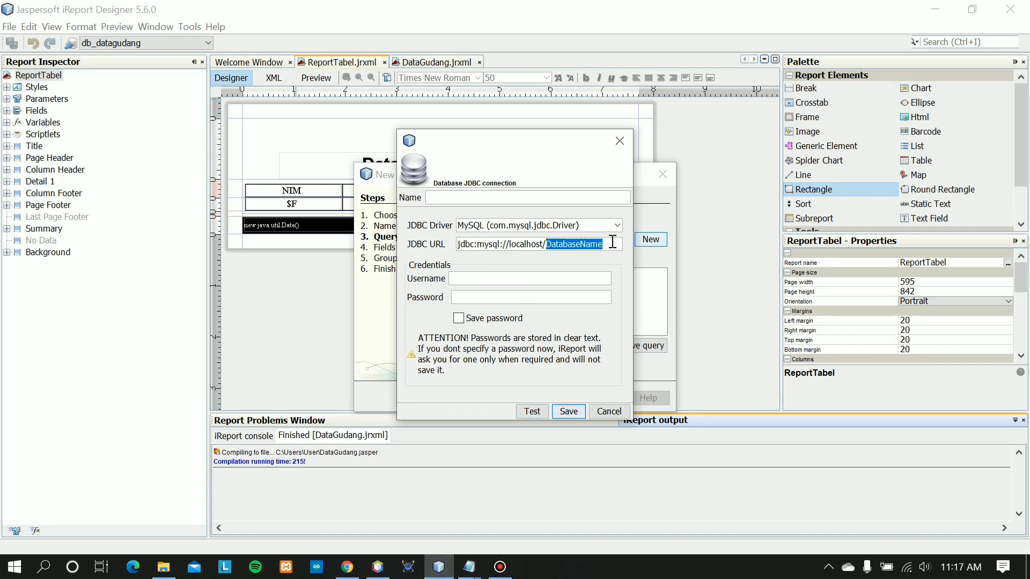
{"action": "key", "text": "BackSpace"}
{"action": "type", "text": "data_gudan"}
{"action": "type", "text": "g"}
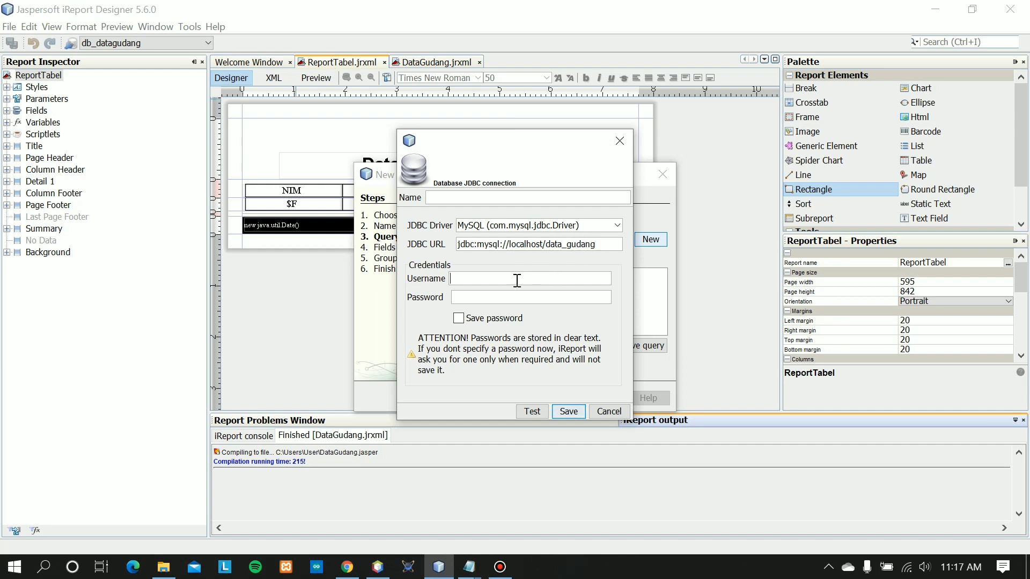
{"action": "type", "text": "root"}
{"action": "left_click", "coordinate": [620, 141]}
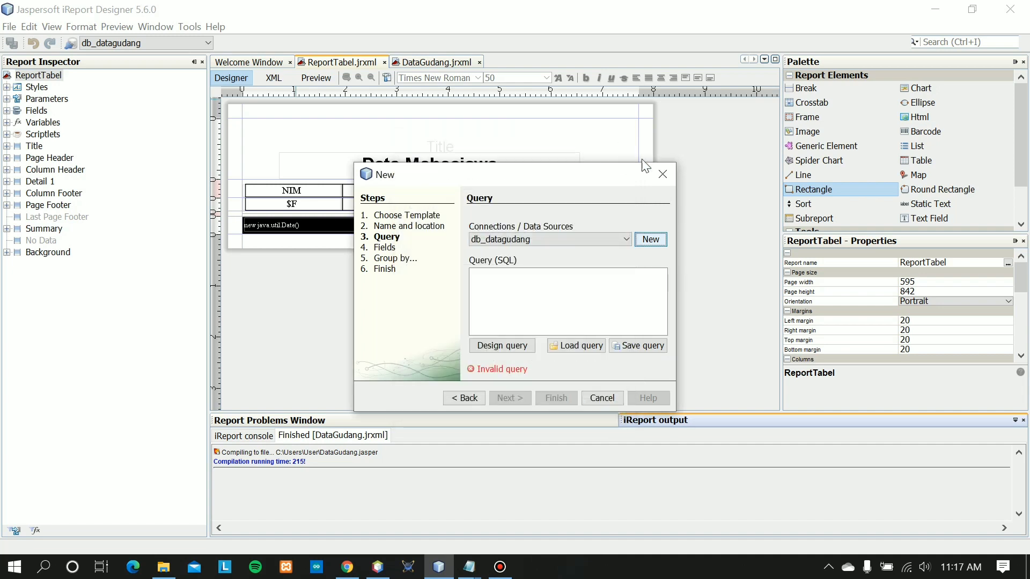
Design the report query visually on the db_datagudang connection with a blank password, using table_data after checking the table in phpMyAdmin
{"action": "left_click", "coordinate": [503, 349]}
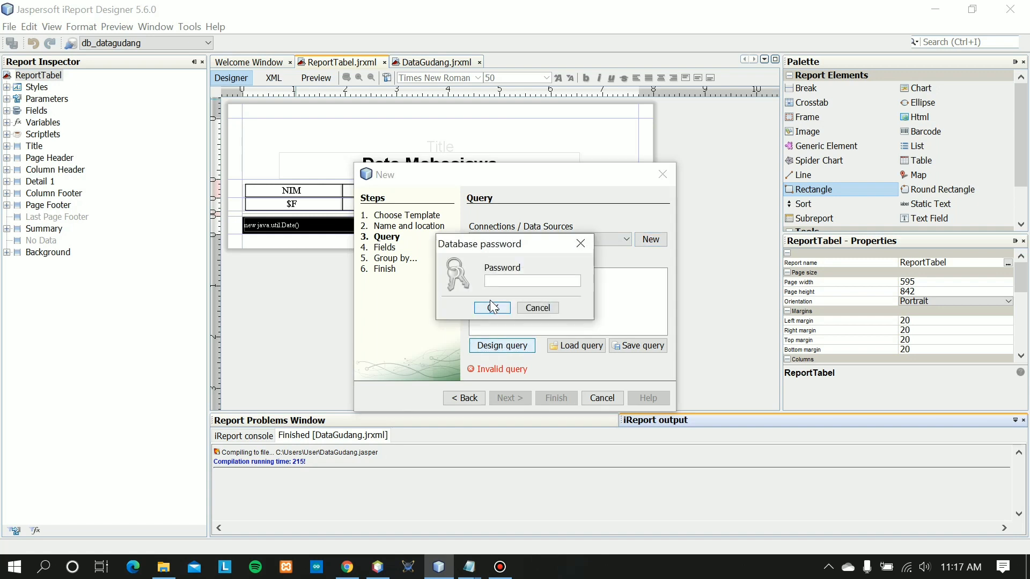
{"action": "left_click", "coordinate": [493, 306]}
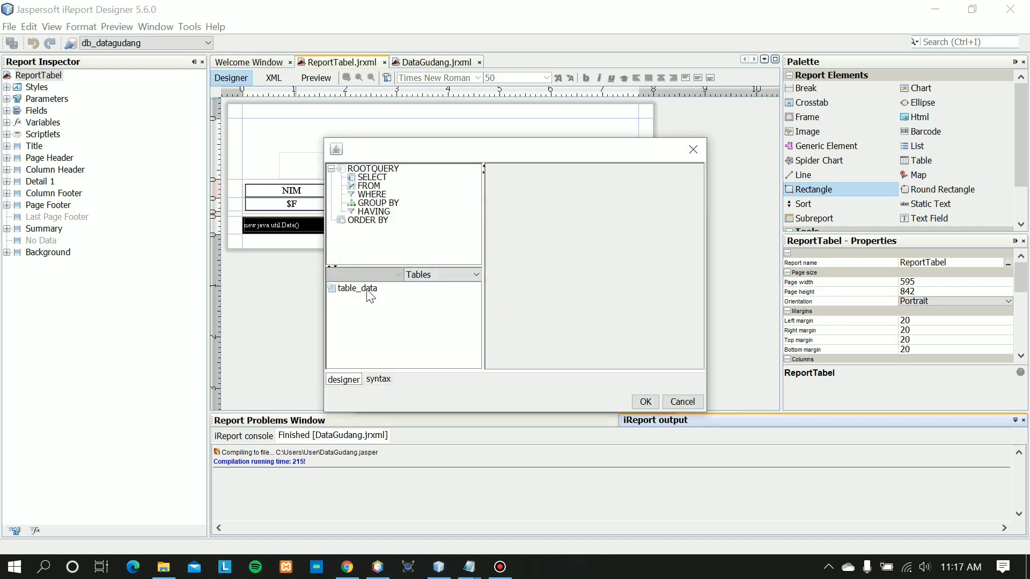
{"action": "left_click", "coordinate": [347, 567]}
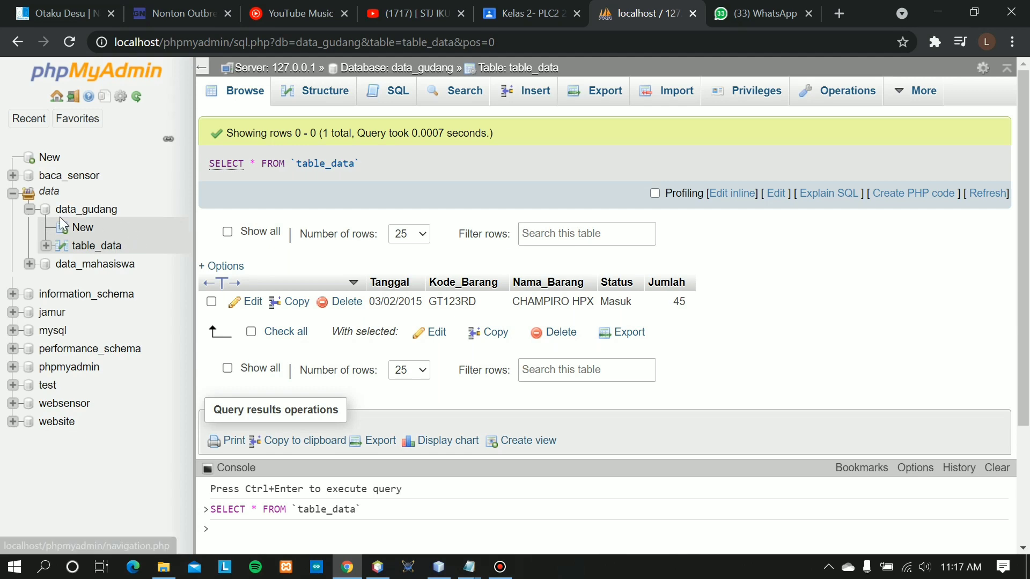
{"action": "left_click", "coordinate": [347, 568]}
{"action": "double_click", "coordinate": [356, 289]}
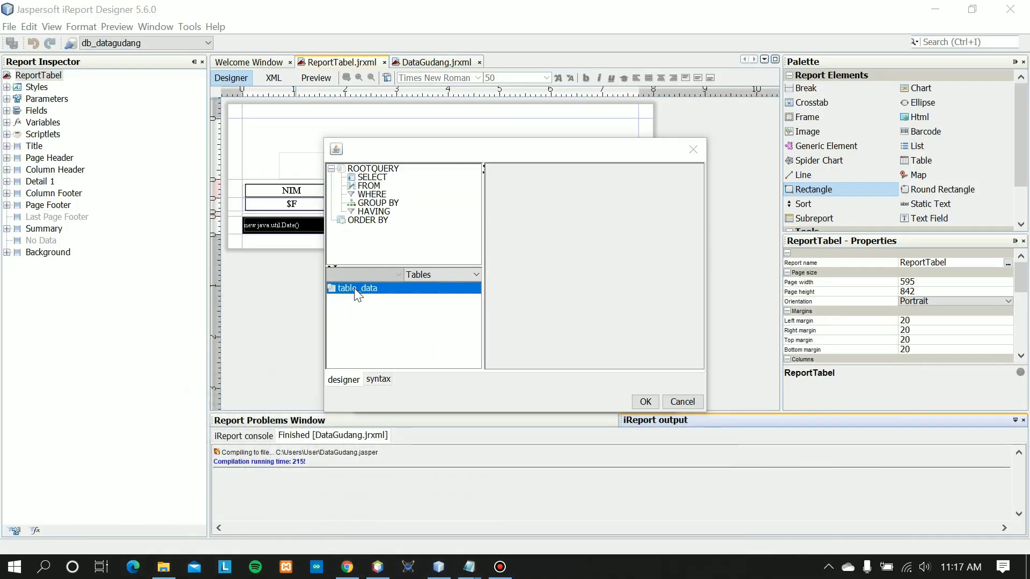
{"action": "left_click", "coordinate": [646, 400]}
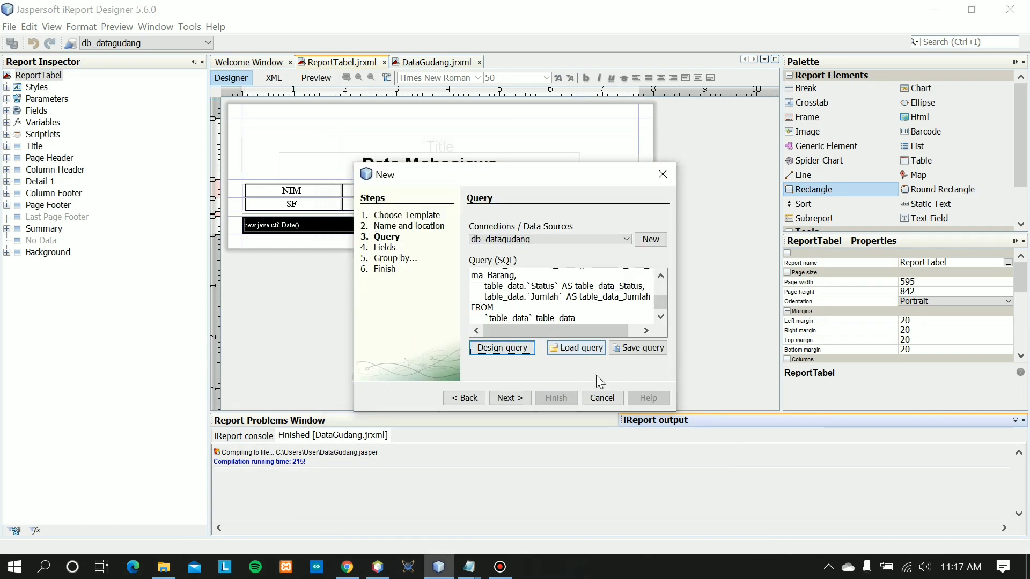
Continue the wizard with a blank database password, include all the table_data fields, leave the grouping empty, and proceed to the finish stage
{"action": "left_click", "coordinate": [515, 397]}
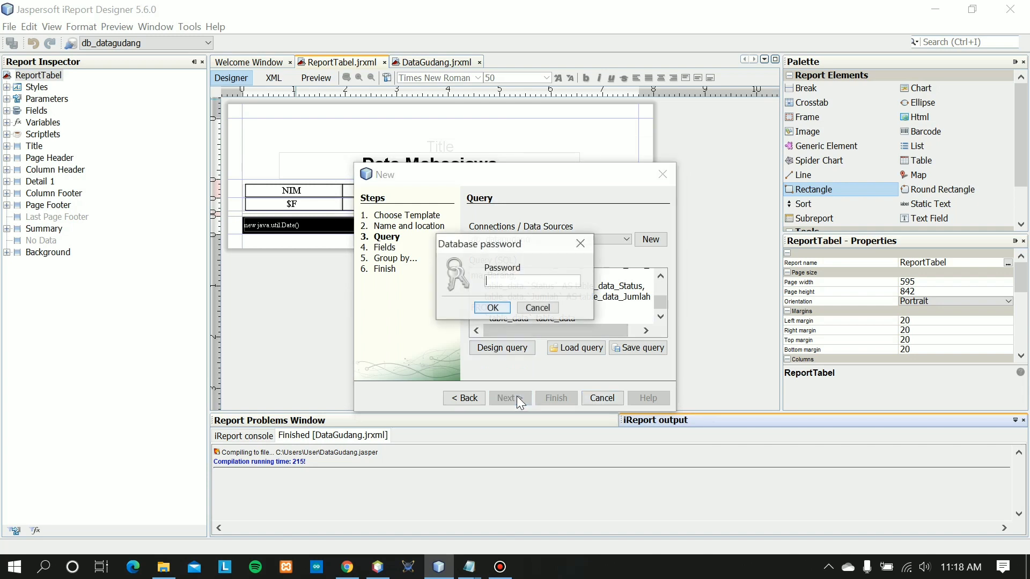
{"action": "left_click", "coordinate": [484, 309]}
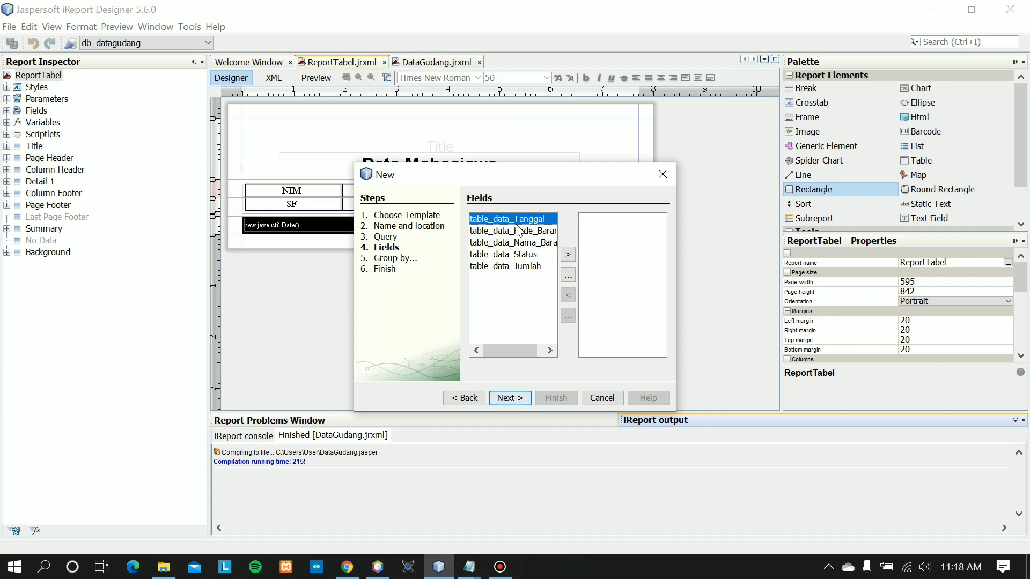
{"action": "key", "text": "ctrl+a"}
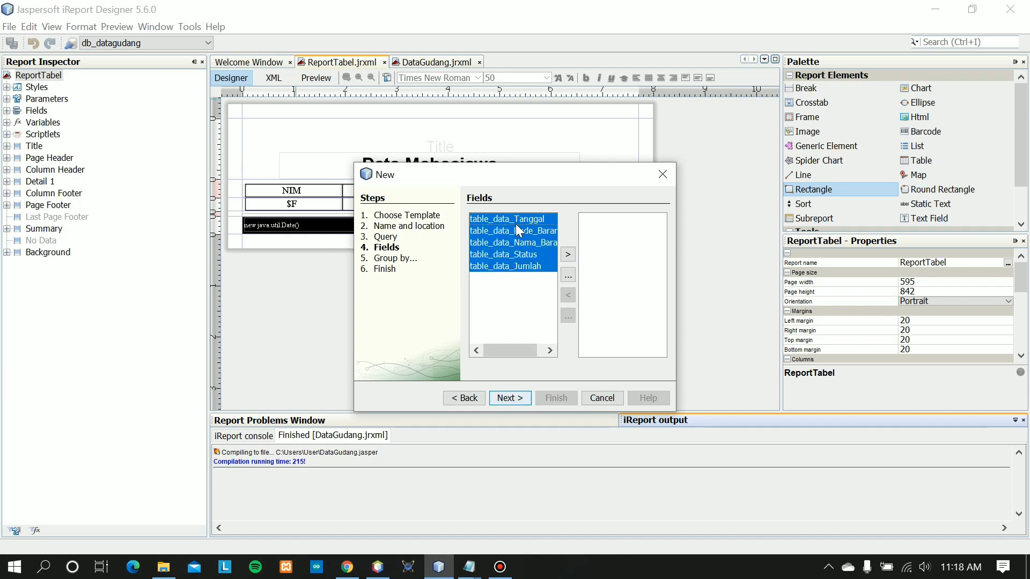
{"action": "left_click", "coordinate": [568, 255]}
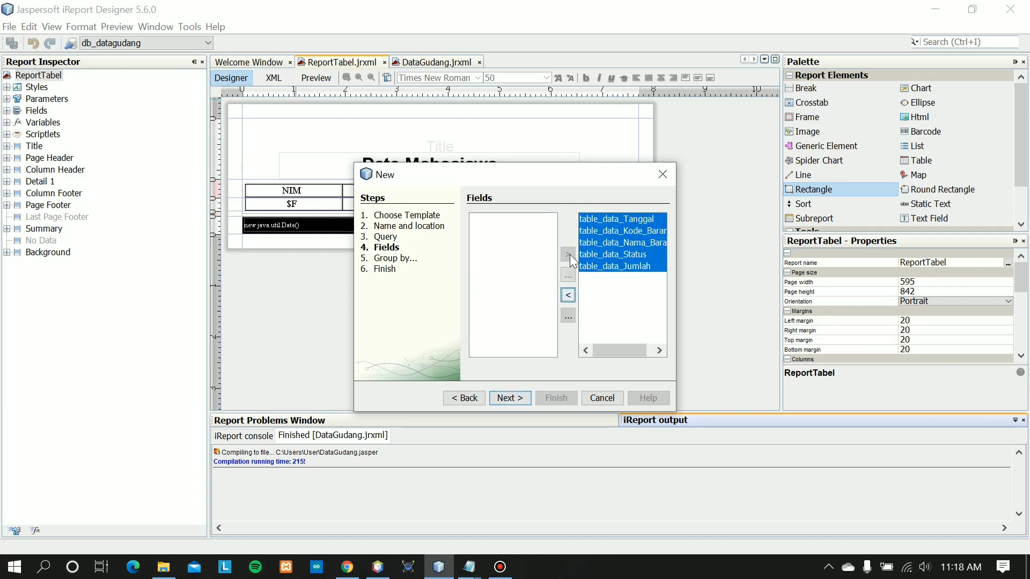
{"action": "left_click", "coordinate": [505, 398]}
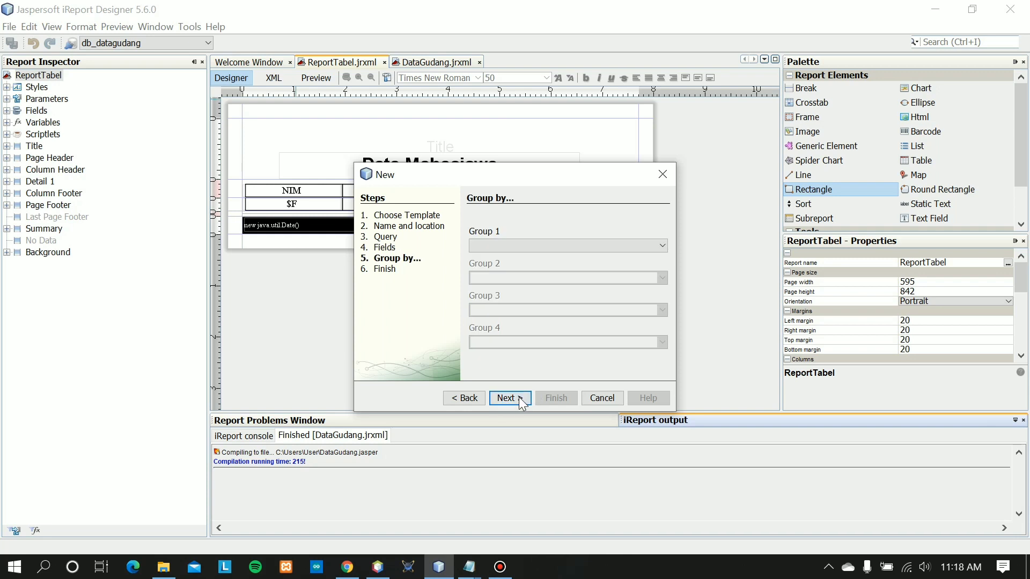
{"action": "left_click", "coordinate": [520, 400]}
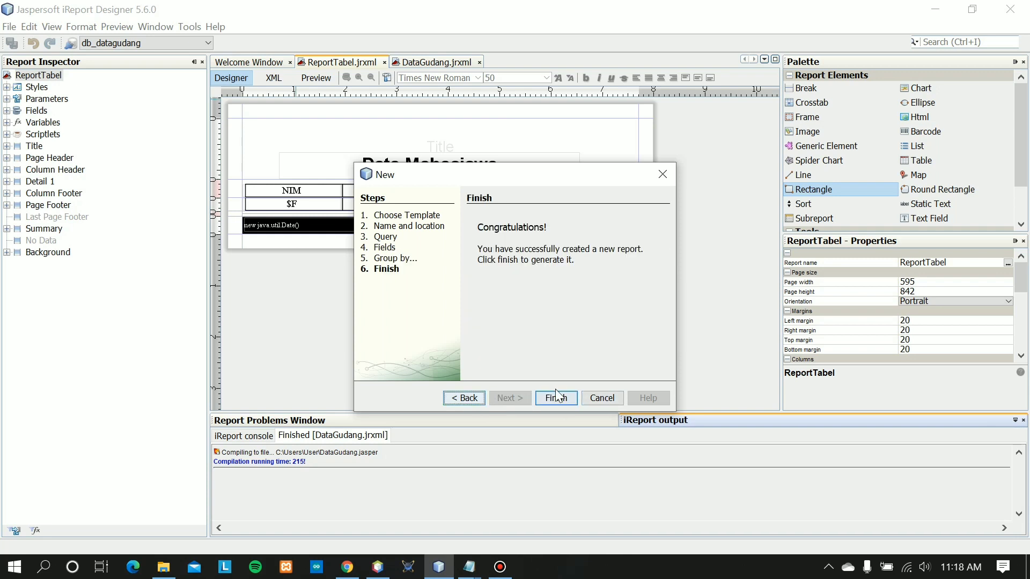
Close the report wizard without generating the report and bring up the existing DataGudang.jrxml design
{"action": "left_click", "coordinate": [663, 176]}
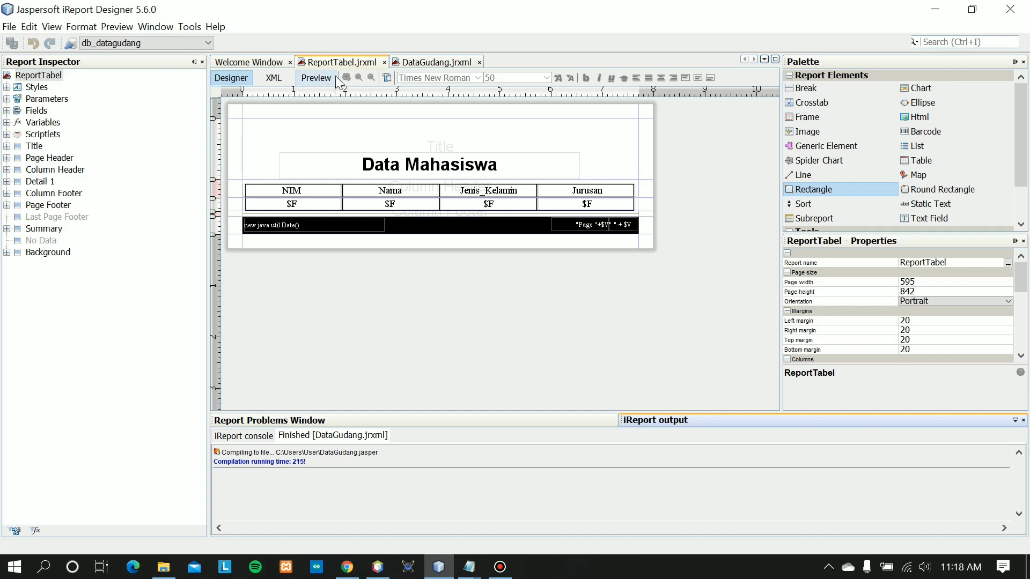
{"action": "left_click", "coordinate": [426, 63]}
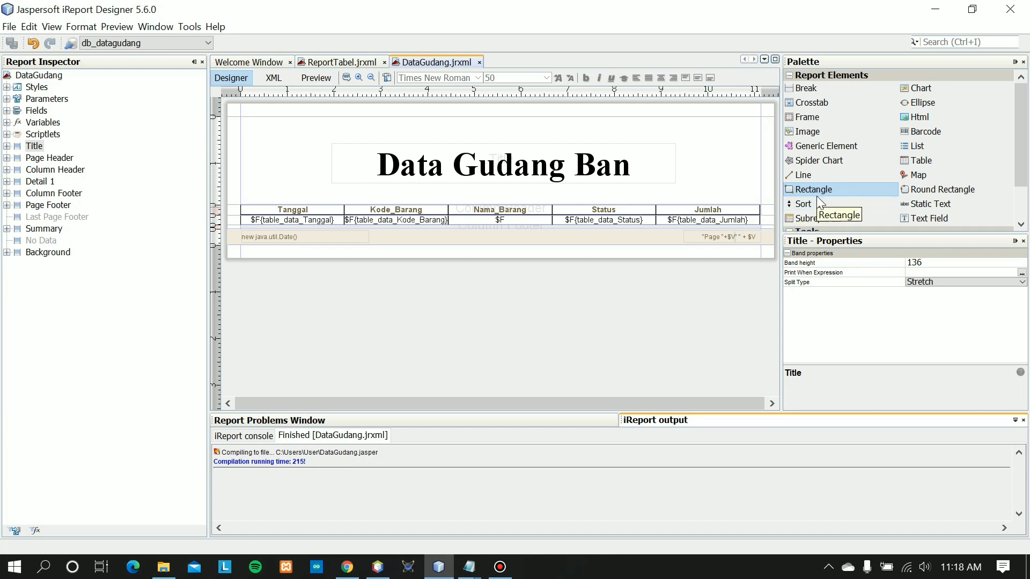
Place a 100 × 20 rectangle over the start of the Data Gudang Ban title and toggle its Opaque property off and on
{"action": "left_click_drag", "start_coordinate": [825, 195], "coordinate": [413, 172]}
{"action": "left_click", "coordinate": [741, 154]}
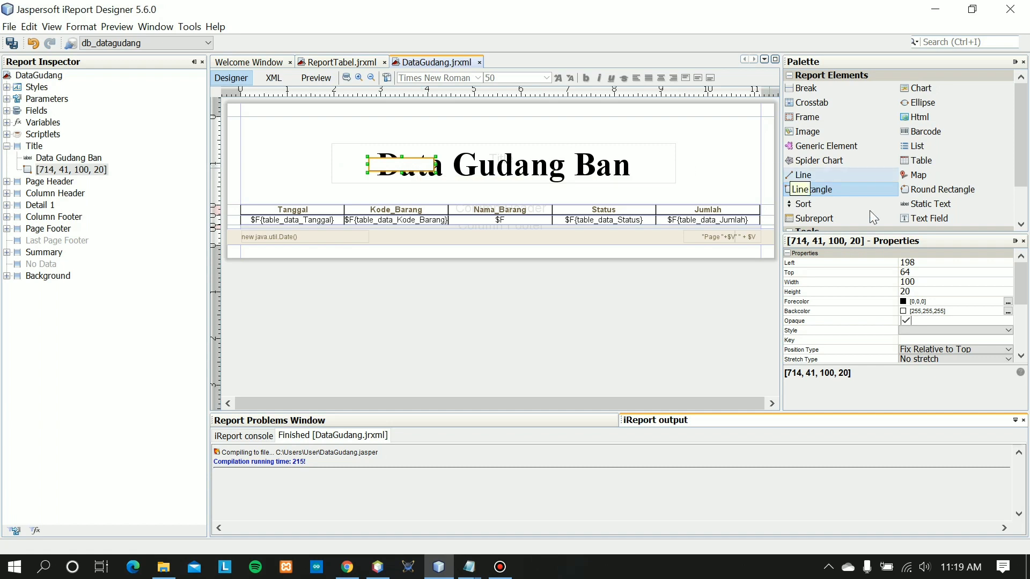
{"action": "left_click", "coordinate": [1022, 295]}
{"action": "scroll", "coordinate": [1022, 295], "scroll_direction": "down", "scroll_amount": 1}
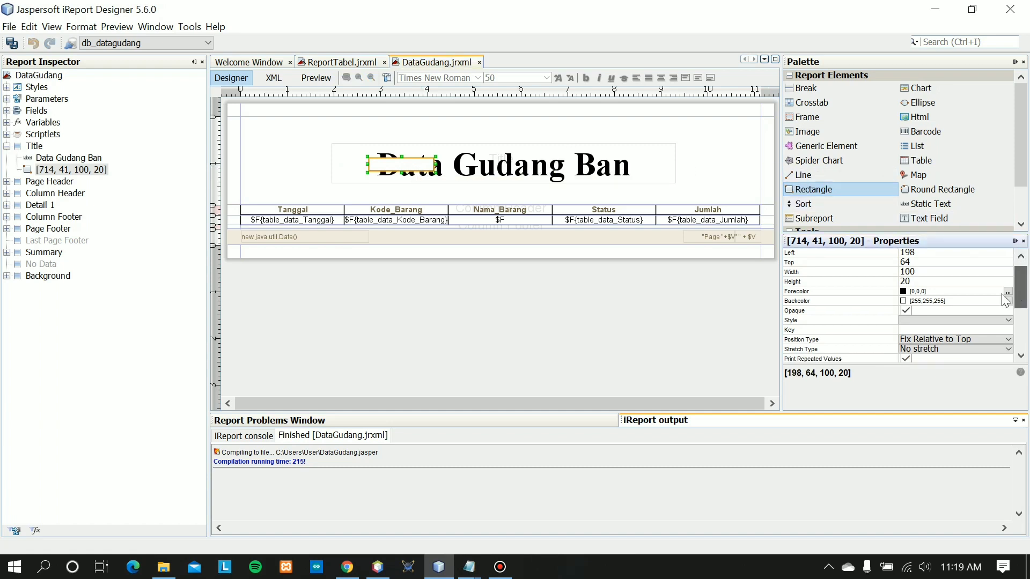
{"action": "left_click", "coordinate": [906, 311]}
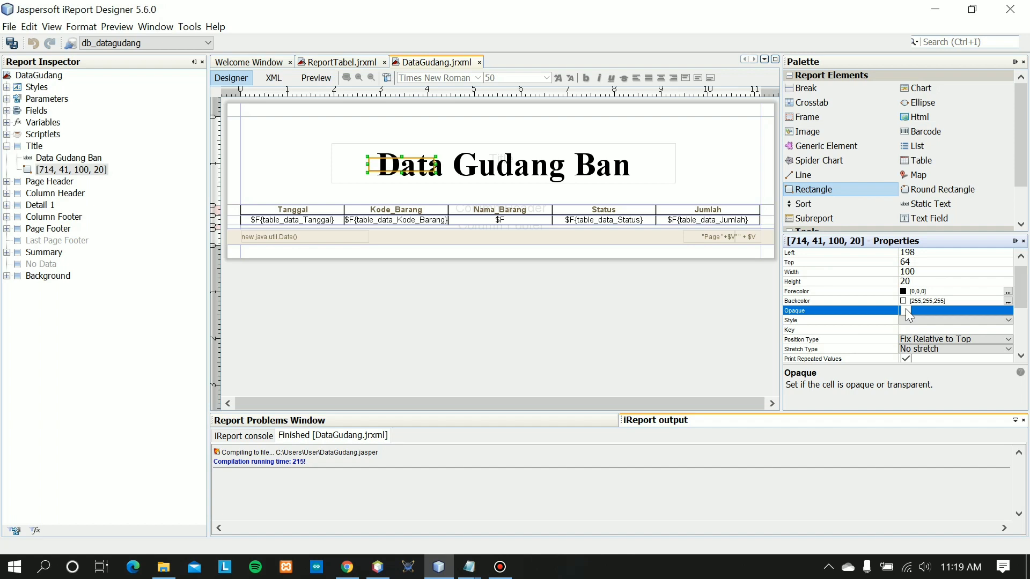
{"action": "left_click", "coordinate": [906, 311]}
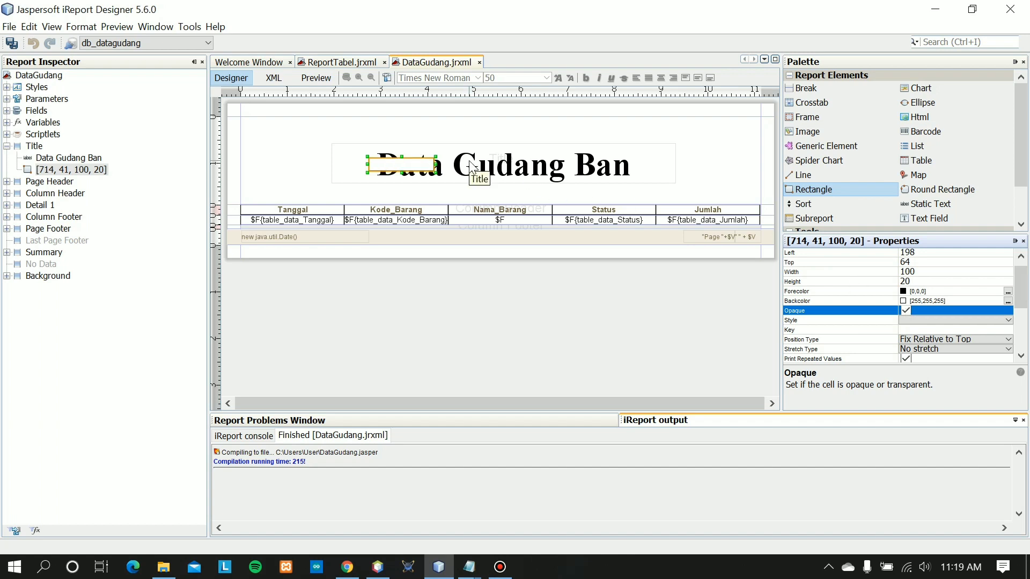
Delete the rectangle placed over the Data Gudang Ban title
{"action": "left_click", "coordinate": [384, 168]}
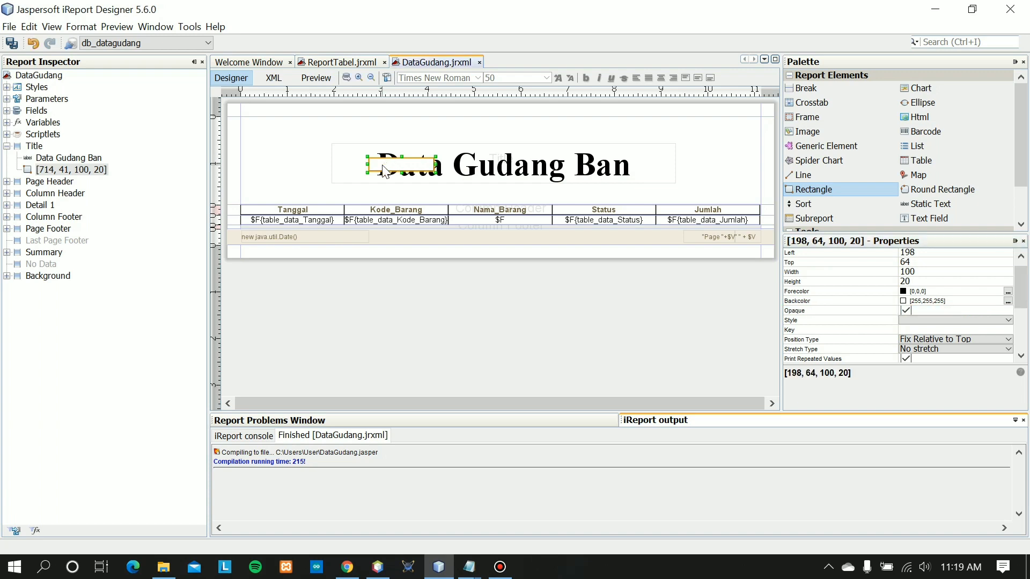
{"action": "key", "text": "Delete"}
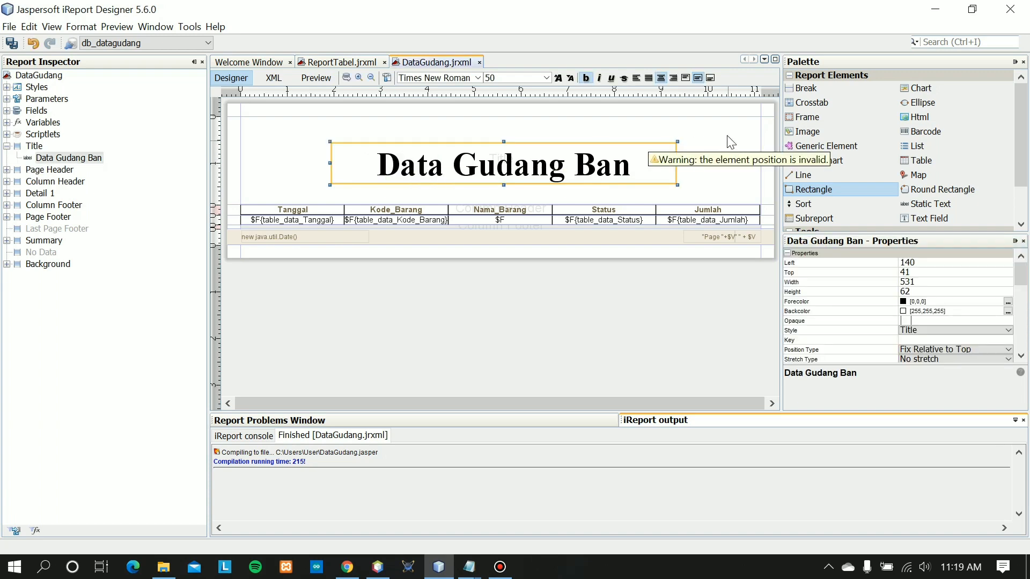
{"action": "left_click", "coordinate": [730, 140]}
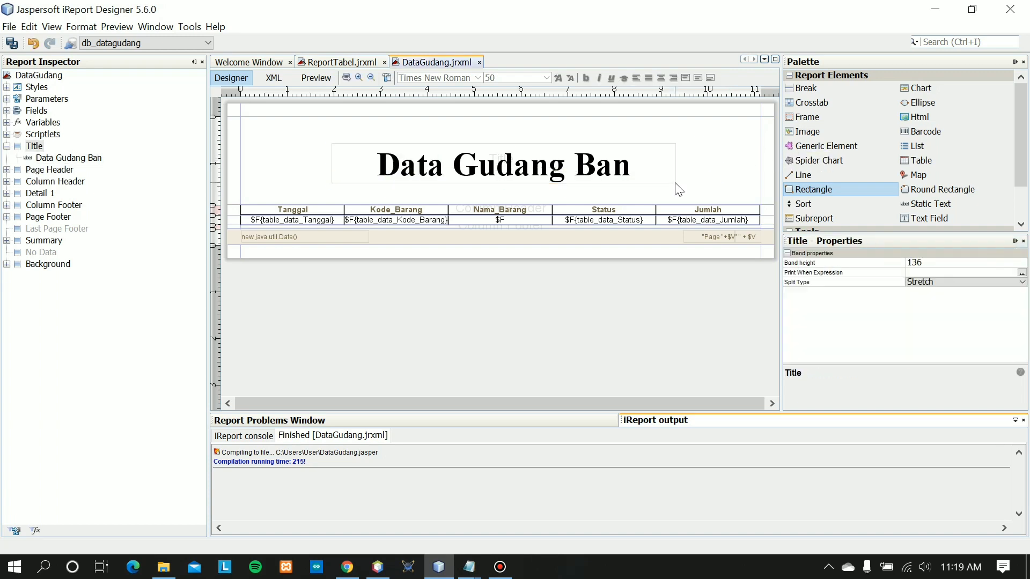
Select the rectangle around the Tanggal column header, and preview the DataGudang report with a blank database password
{"action": "left_click", "coordinate": [298, 212]}
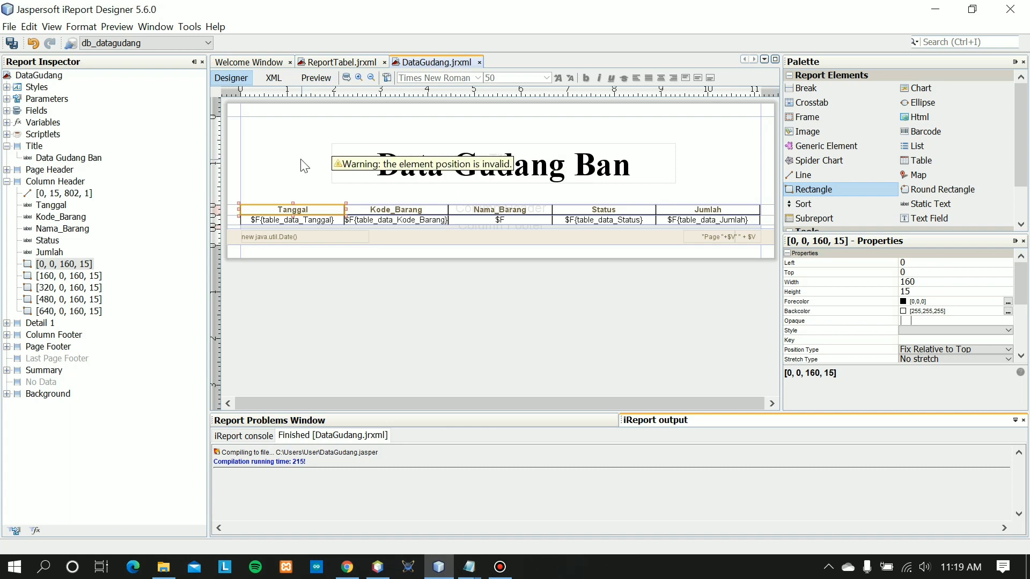
{"action": "left_click", "coordinate": [318, 82]}
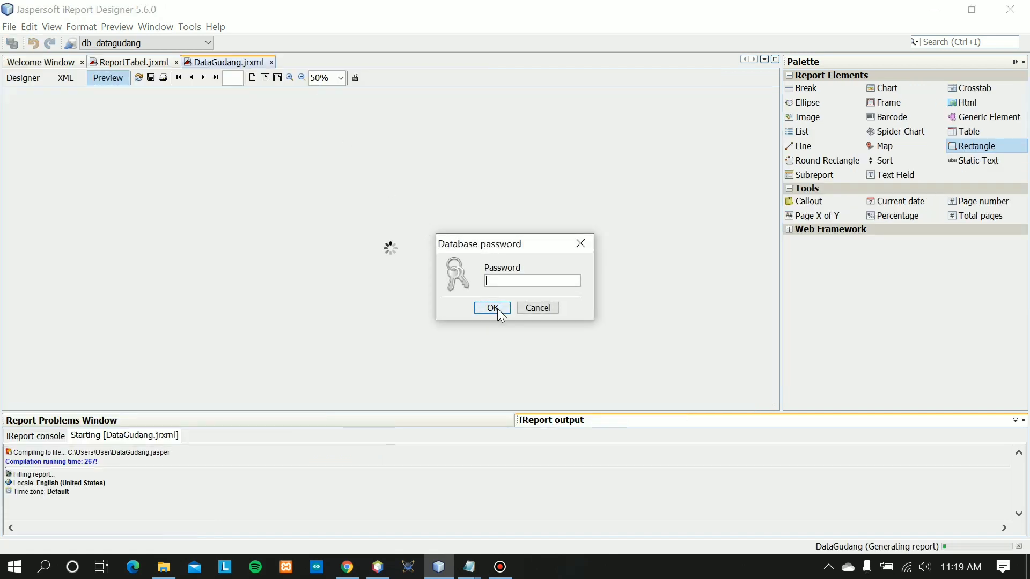
{"action": "left_click", "coordinate": [498, 309]}
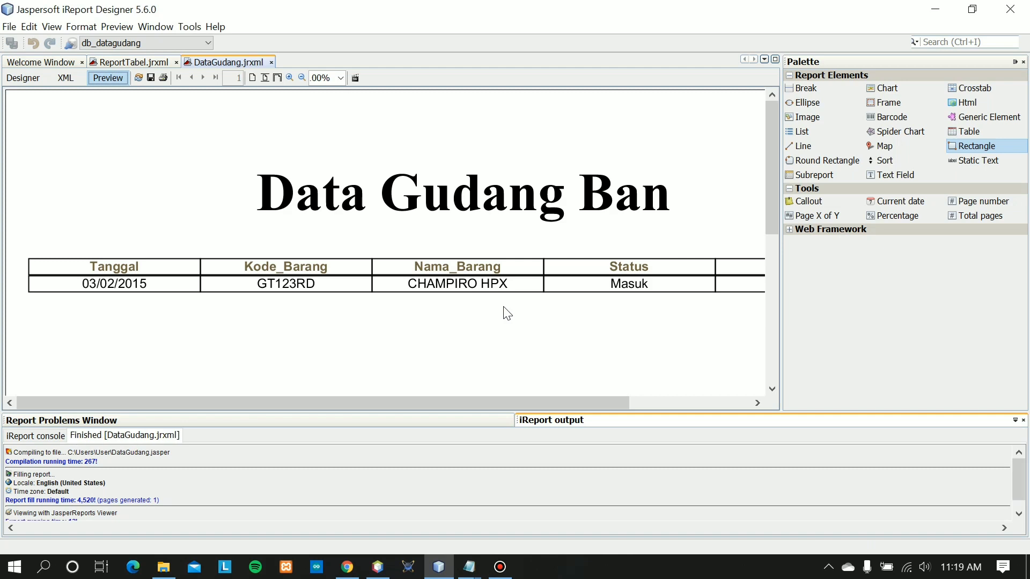
{"action": "mouse_move", "coordinate": [513, 397]}
{"action": "left_mouse_down"}
{"action": "mouse_move", "coordinate": [660, 407]}
{"action": "mouse_move", "coordinate": [483, 402]}
{"action": "mouse_move", "coordinate": [626, 404]}
{"action": "mouse_move", "coordinate": [504, 407]}
{"action": "mouse_move", "coordinate": [509, 395]}
{"action": "left_mouse_up"}
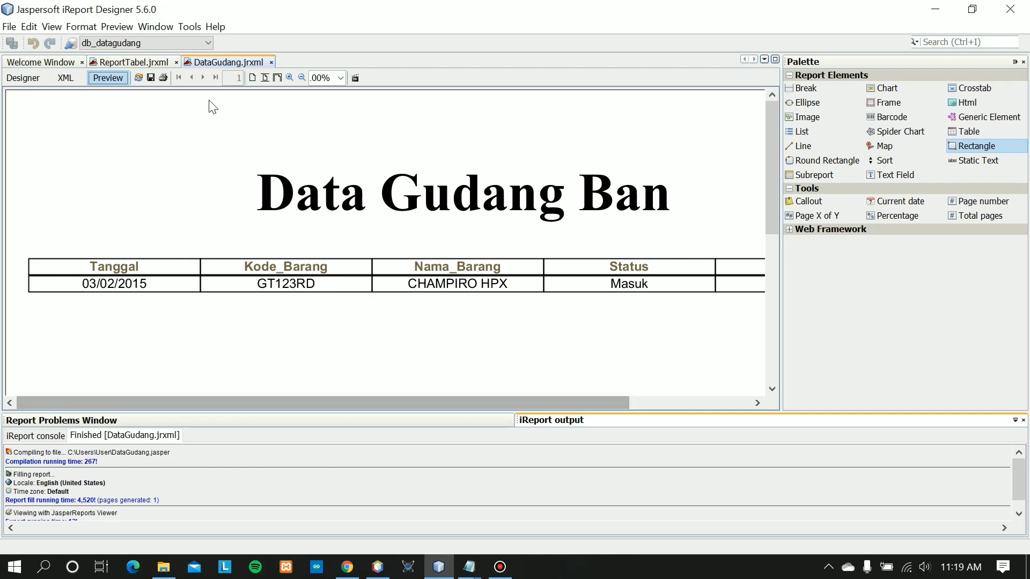
Return from the preview to the DataGudang design and compile the report
{"action": "left_click", "coordinate": [22, 79]}
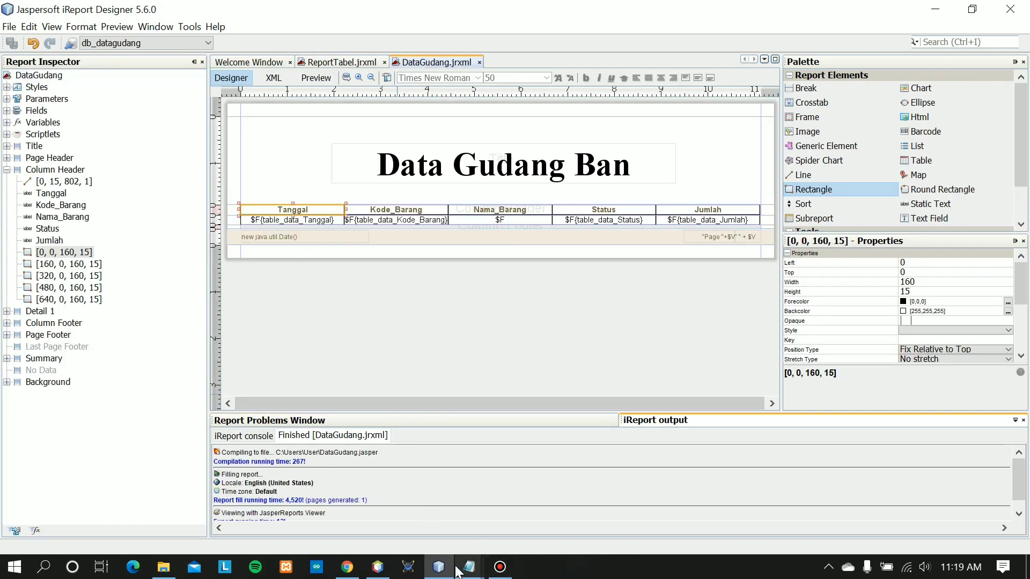
{"action": "left_click", "coordinate": [389, 80]}
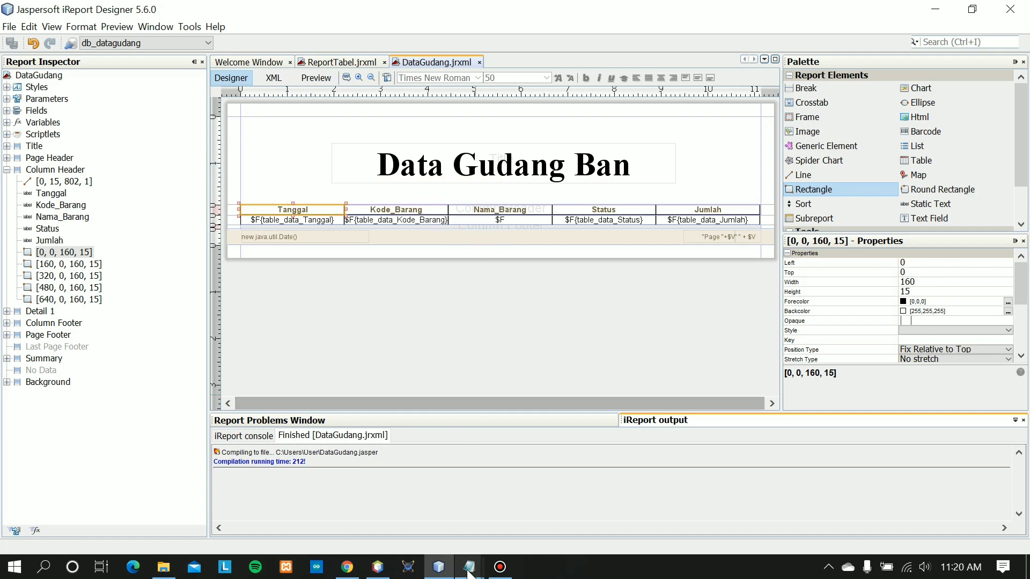
Switch to the untitled Notepad notes and read the instruction on copying the .jasper and .jrxml files
{"action": "mouse_move", "coordinate": [469, 567]}
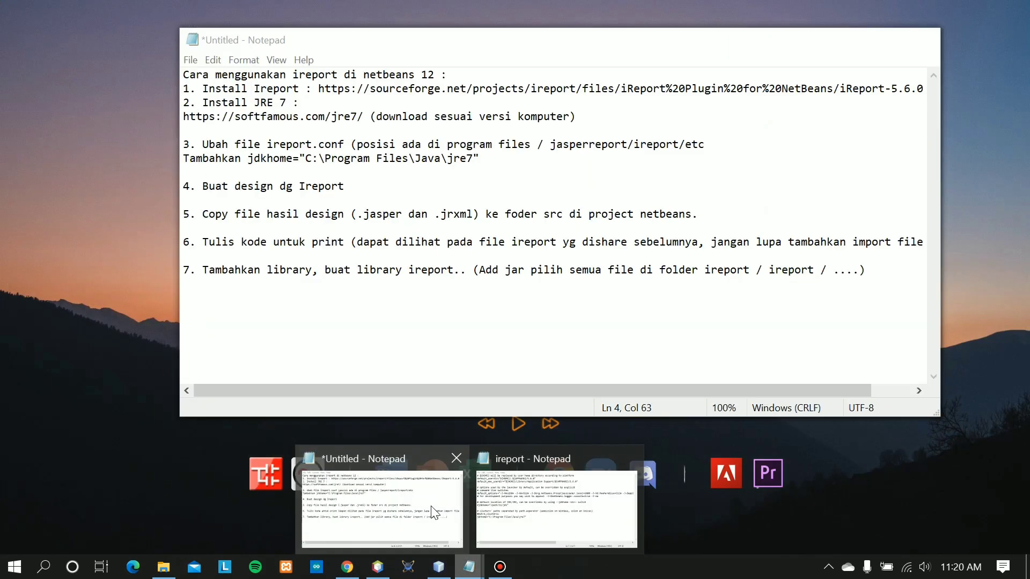
{"action": "left_click", "coordinate": [434, 512]}
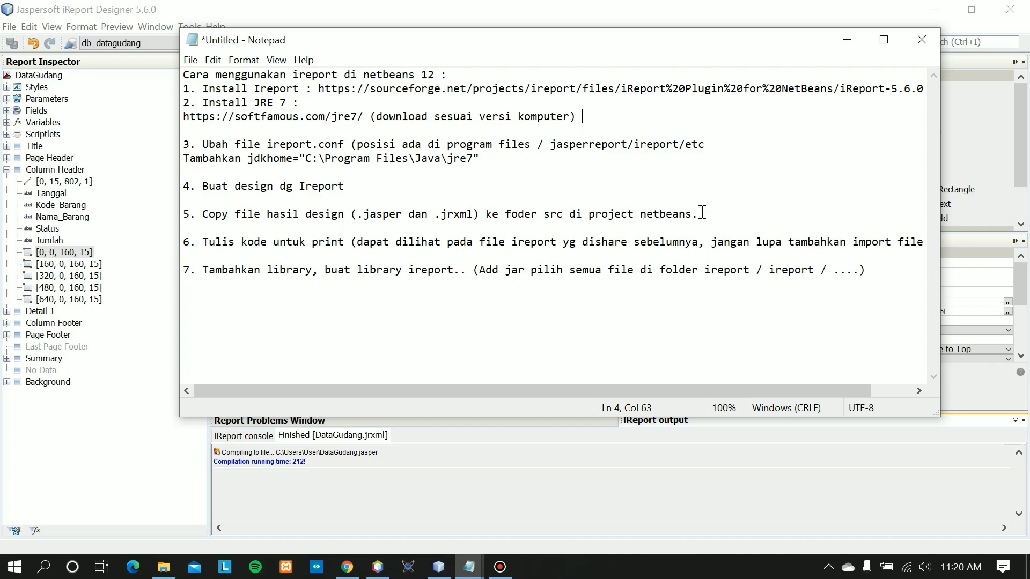
Switch to File Explorer, open C:\Users\User, and locate the DataGudang .jasper and .jrxml files
{"action": "left_click", "coordinate": [163, 567]}
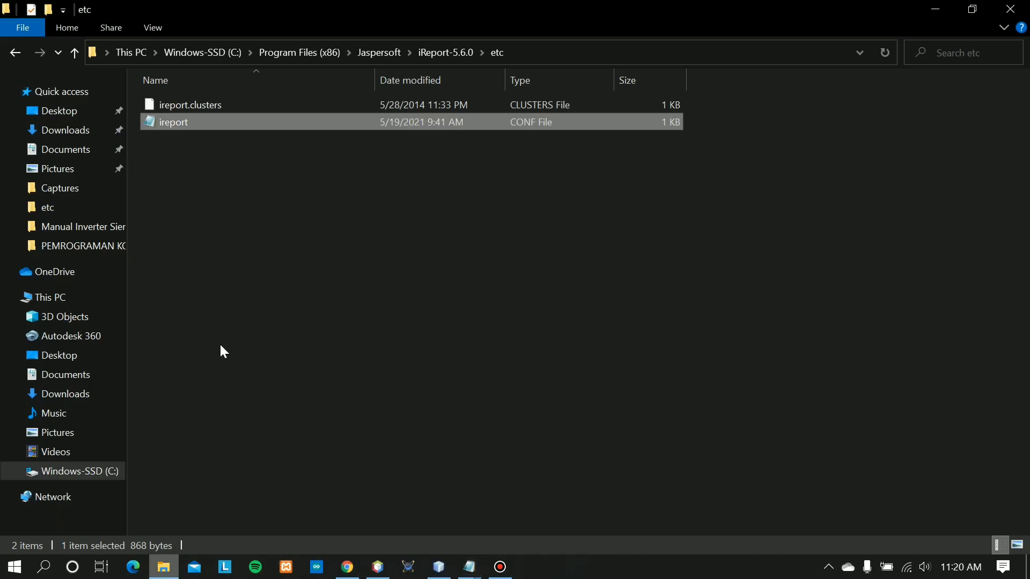
{"action": "left_click", "coordinate": [19, 52]}
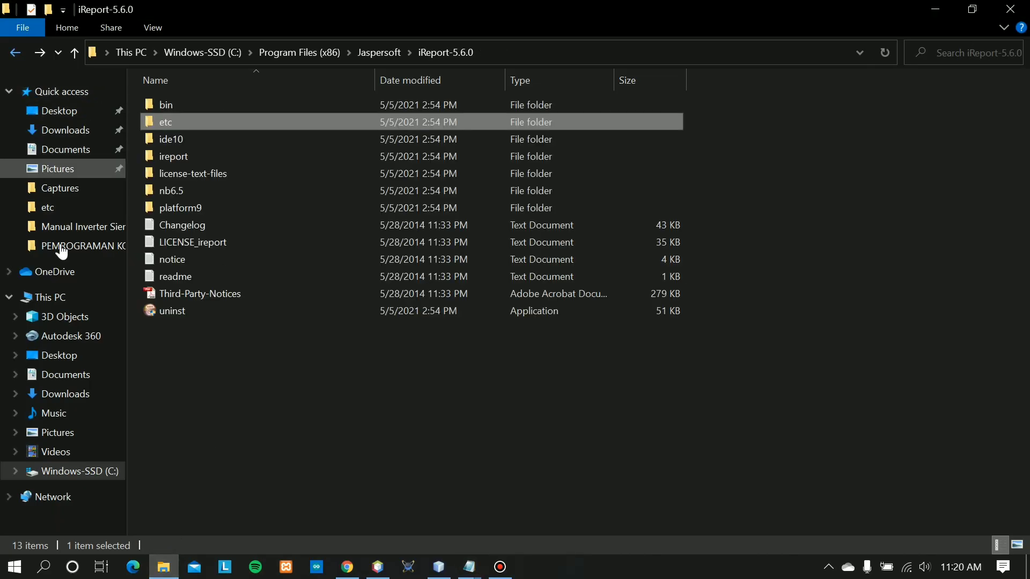
{"action": "left_click", "coordinate": [85, 468]}
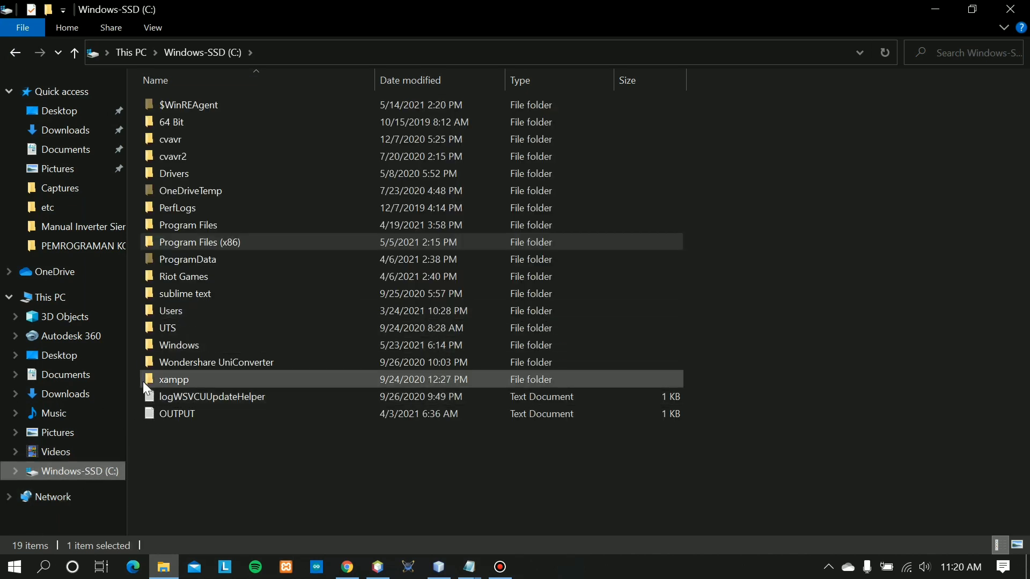
{"action": "double_click", "coordinate": [172, 312]}
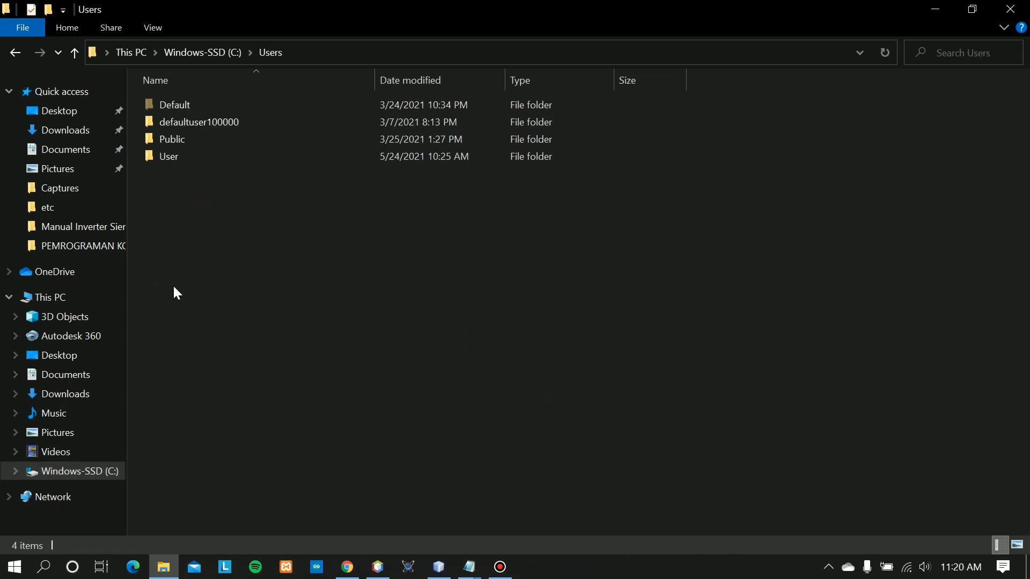
{"action": "double_click", "coordinate": [182, 159]}
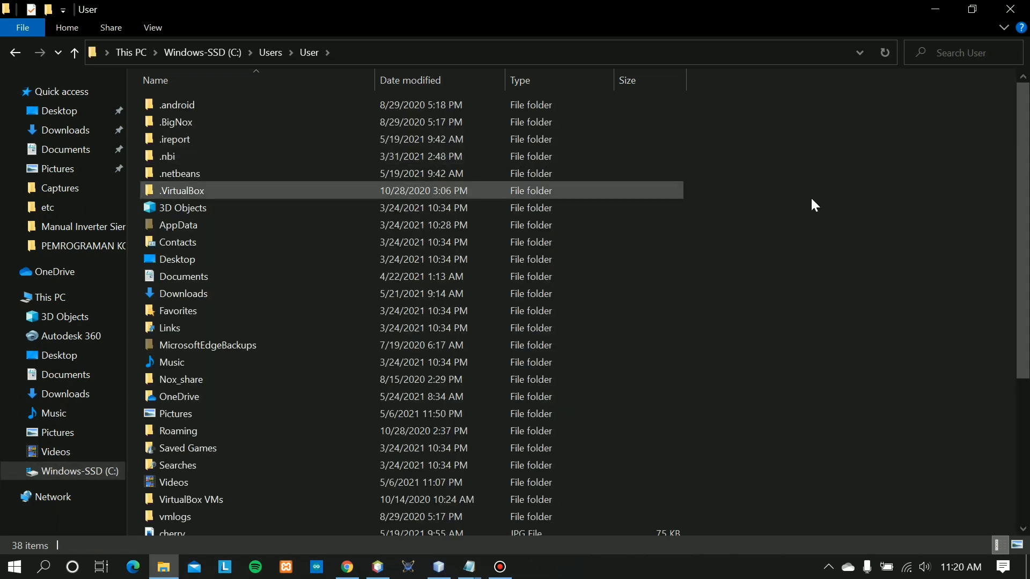
{"action": "left_click_drag", "start_coordinate": [1022, 214], "coordinate": [1015, 384]}
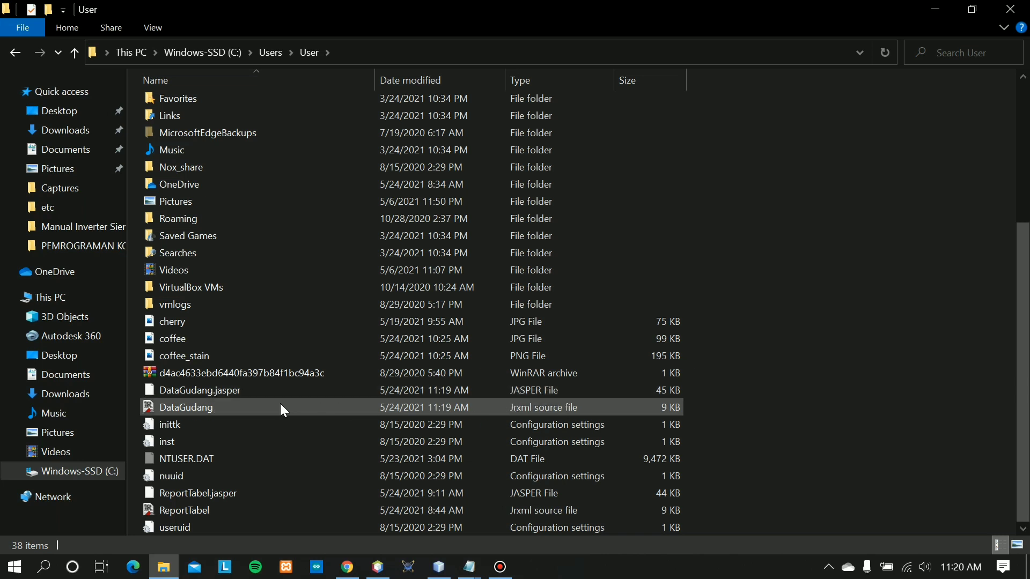
{"action": "mouse_move", "coordinate": [280, 409]}
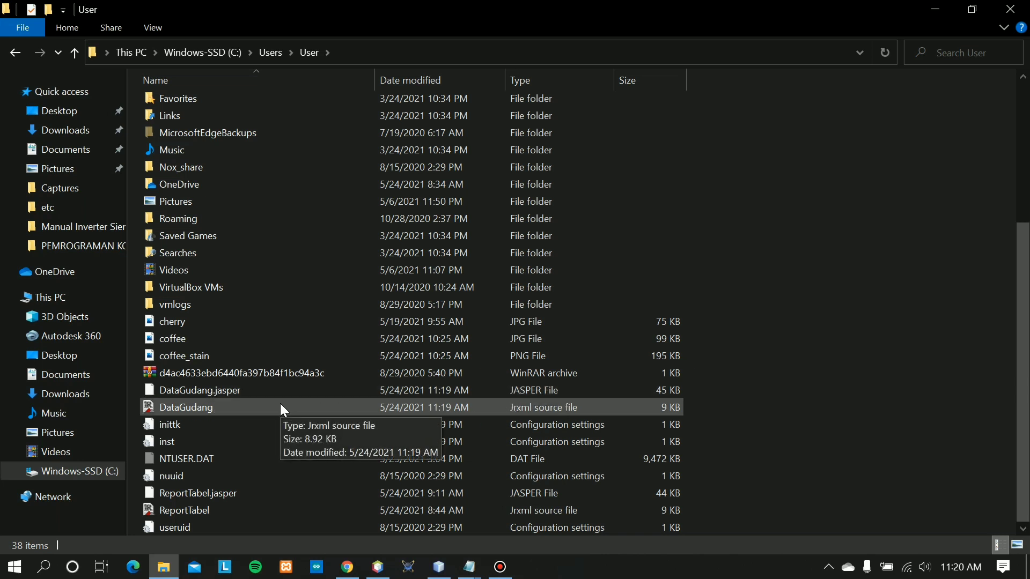
Select the DataGudang .jasper and .jrxml files, and open the destination folder Documents\NetBeansProjects\Projectsatu\src
{"action": "key", "text": "shift+Up"}
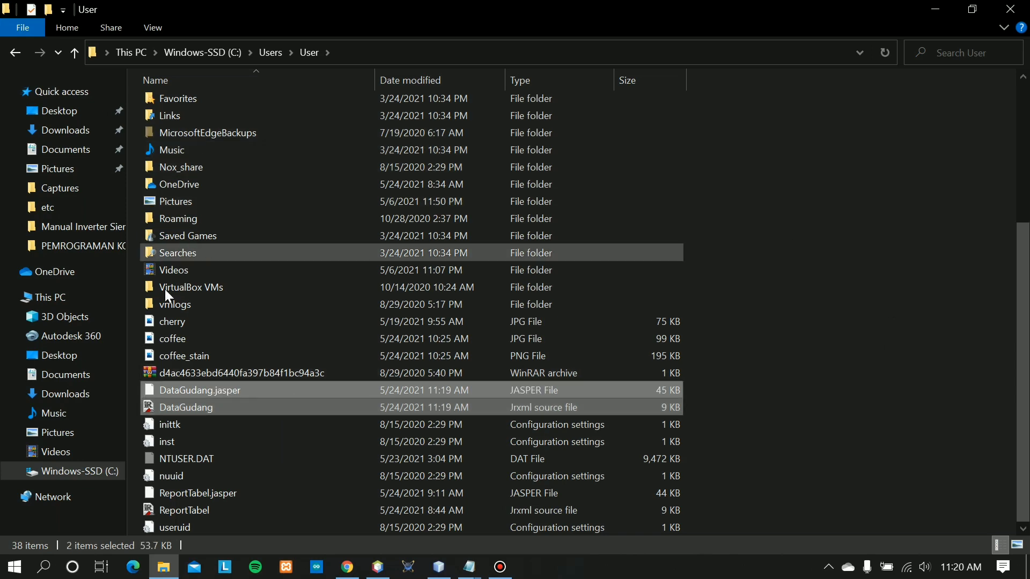
{"action": "left_click", "coordinate": [68, 375]}
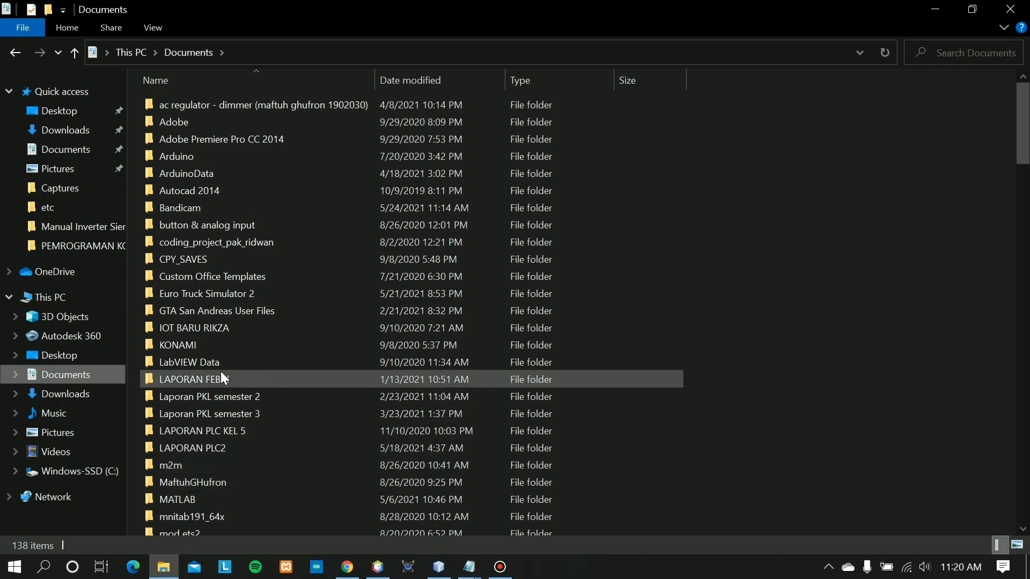
{"action": "left_click_drag", "start_coordinate": [1023, 161], "coordinate": [1023, 186]}
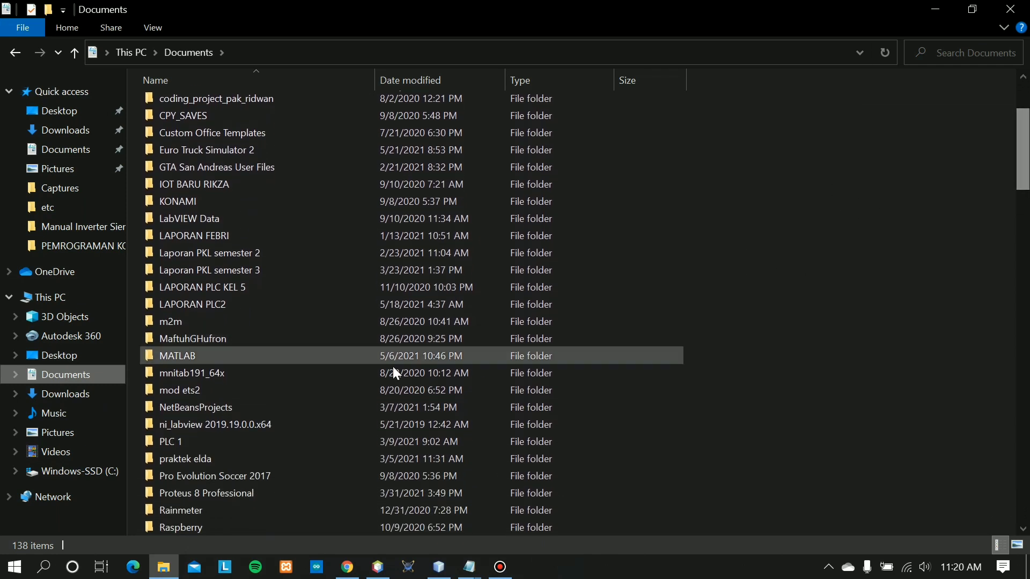
{"action": "left_click", "coordinate": [275, 403]}
{"action": "double_click", "coordinate": [275, 404]}
{"action": "double_click", "coordinate": [208, 119]}
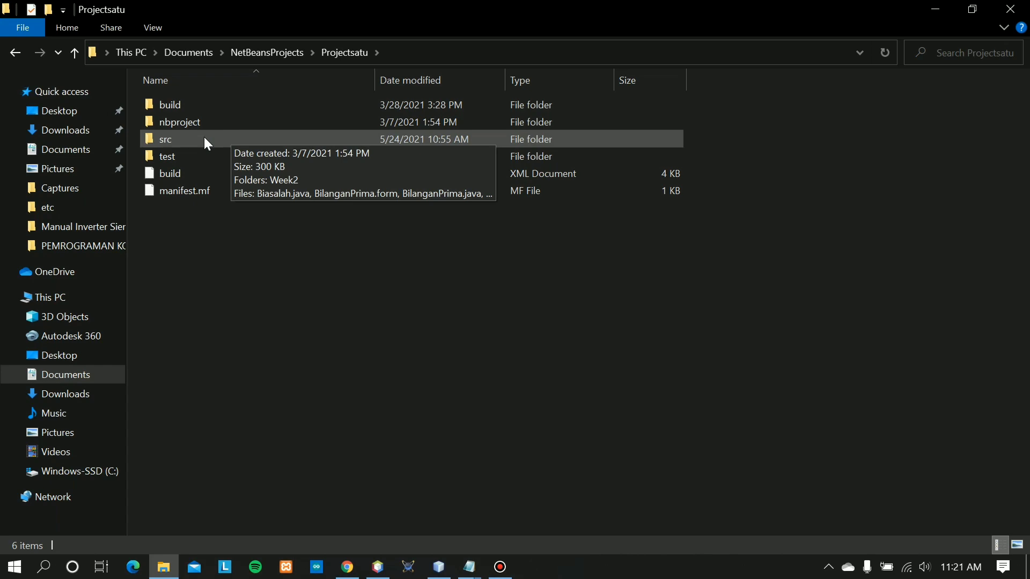
{"action": "double_click", "coordinate": [204, 138]}
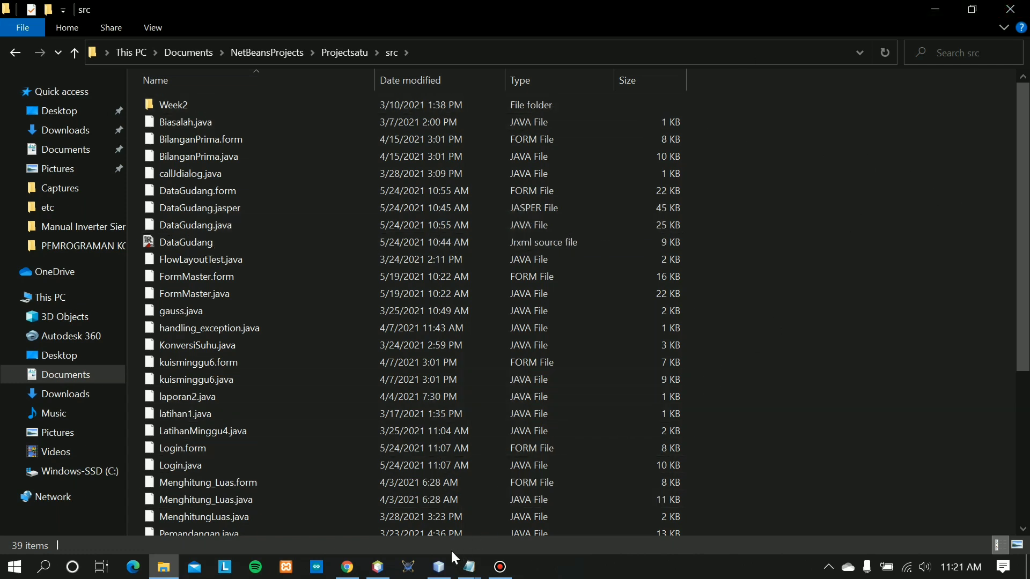
Switch to the untitled Notepad notes and read the instructions on writing the print code and adding the library
{"action": "left_click", "coordinate": [443, 571]}
{"action": "mouse_move", "coordinate": [469, 567]}
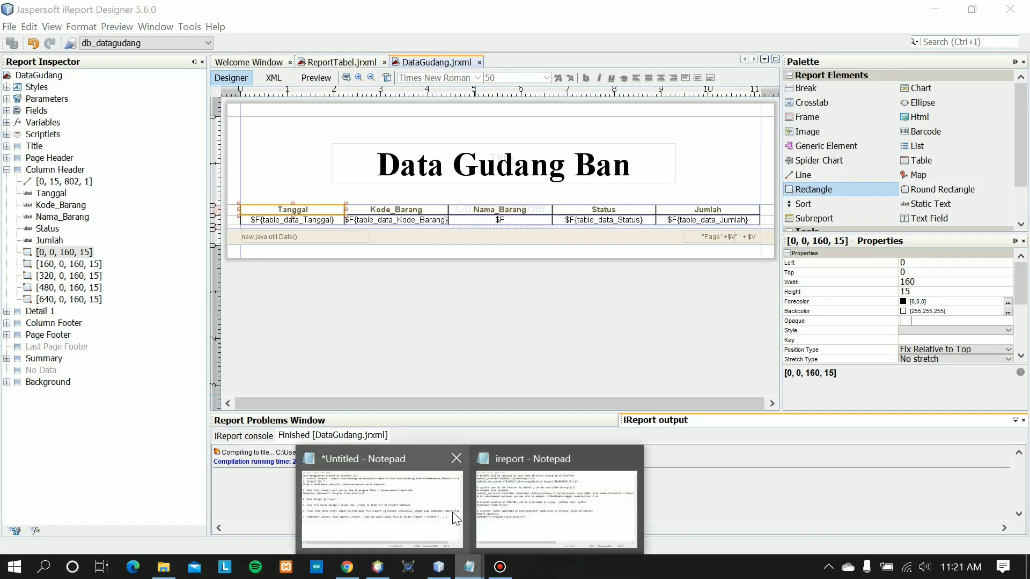
{"action": "left_click", "coordinate": [439, 510]}
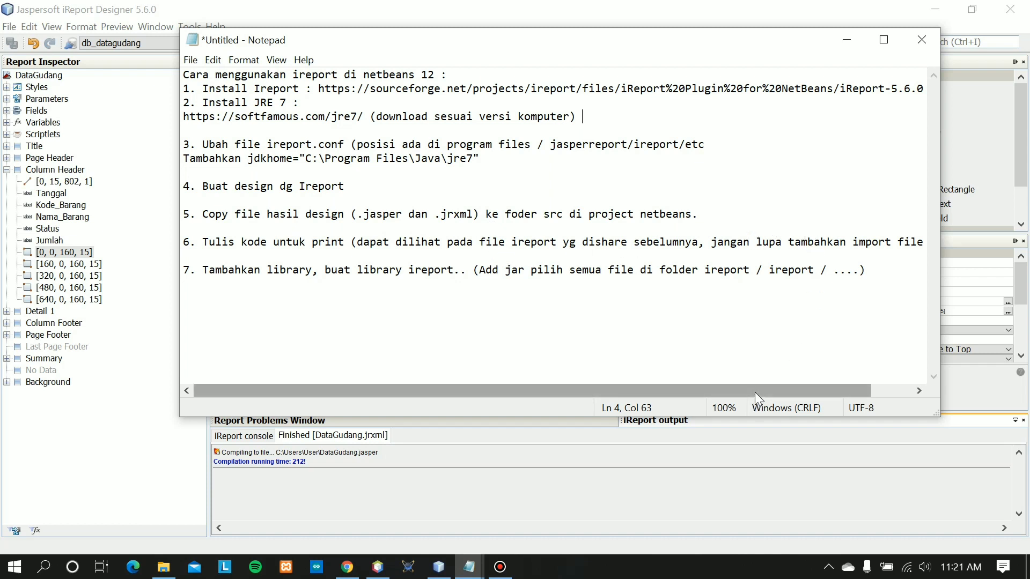
{"action": "left_click_drag", "start_coordinate": [754, 391], "coordinate": [693, 388]}
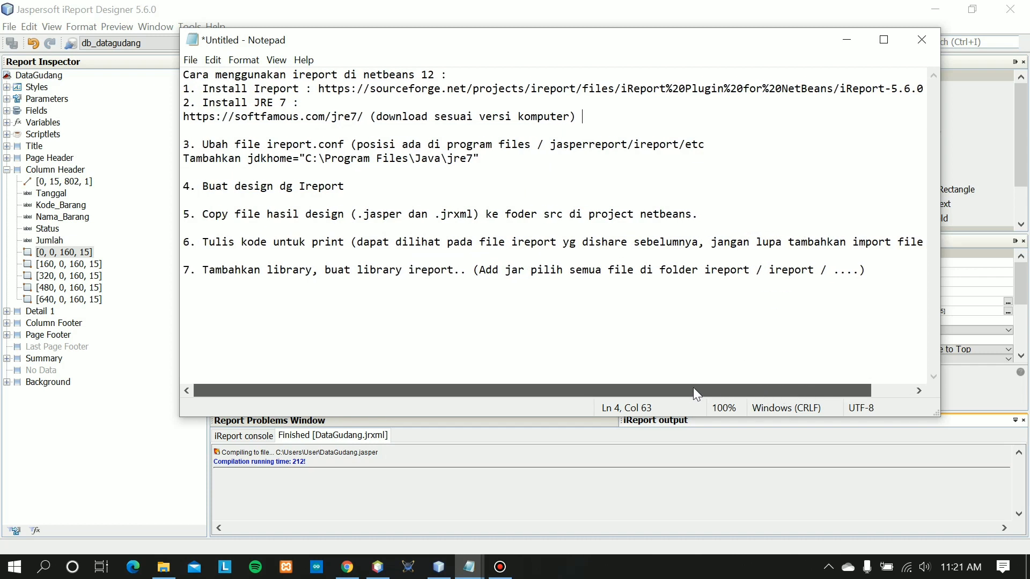
Switch to NetBeans and open the DataGudang.java form in its design view
{"action": "left_click", "coordinate": [382, 573]}
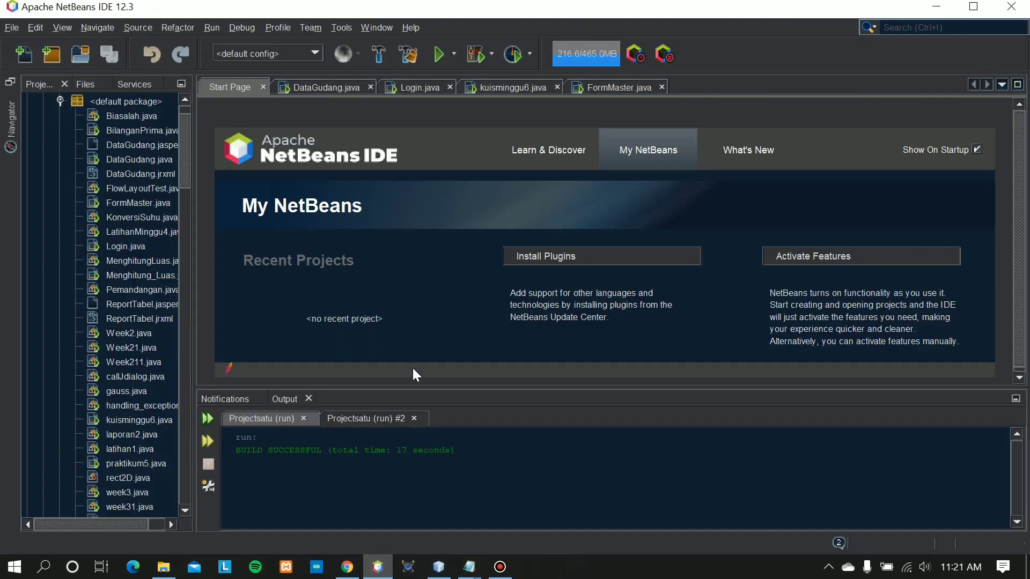
{"action": "left_click", "coordinate": [341, 84]}
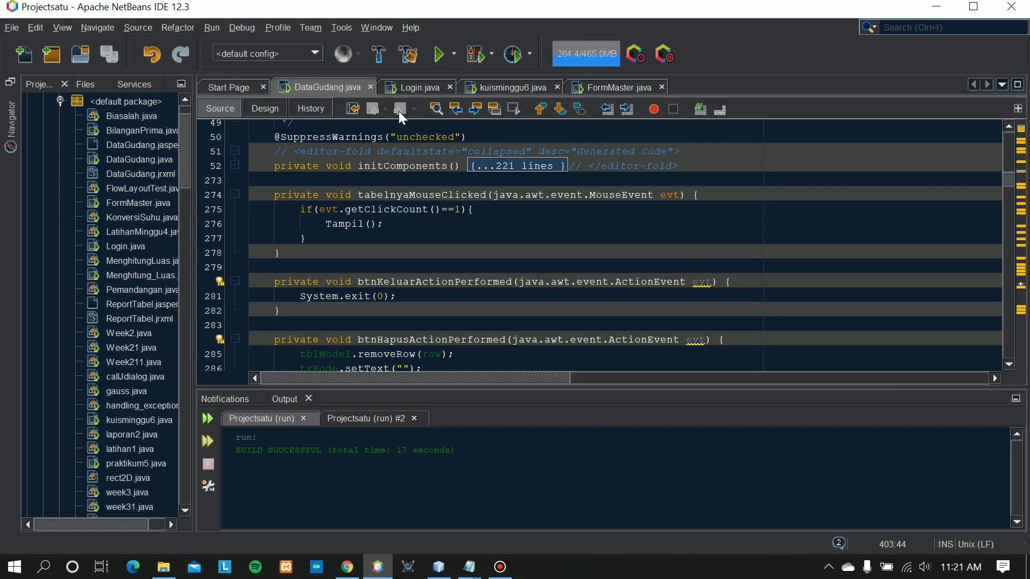
{"action": "left_click", "coordinate": [850, 220]}
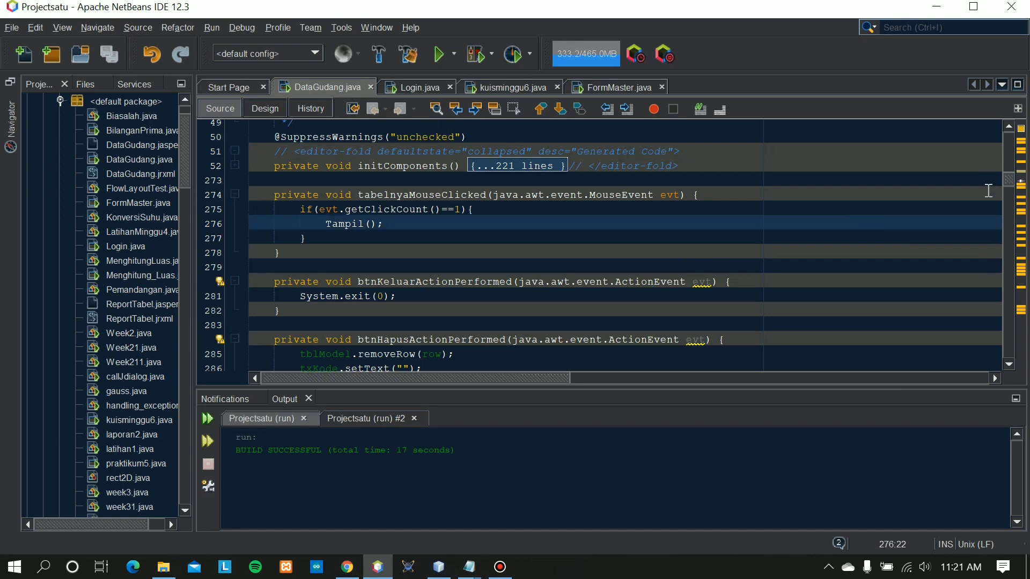
{"action": "mouse_move", "coordinate": [1010, 188]}
{"action": "left_mouse_down"}
{"action": "mouse_move", "coordinate": [1002, 165]}
{"action": "mouse_move", "coordinate": [1006, 178]}
{"action": "left_mouse_up"}
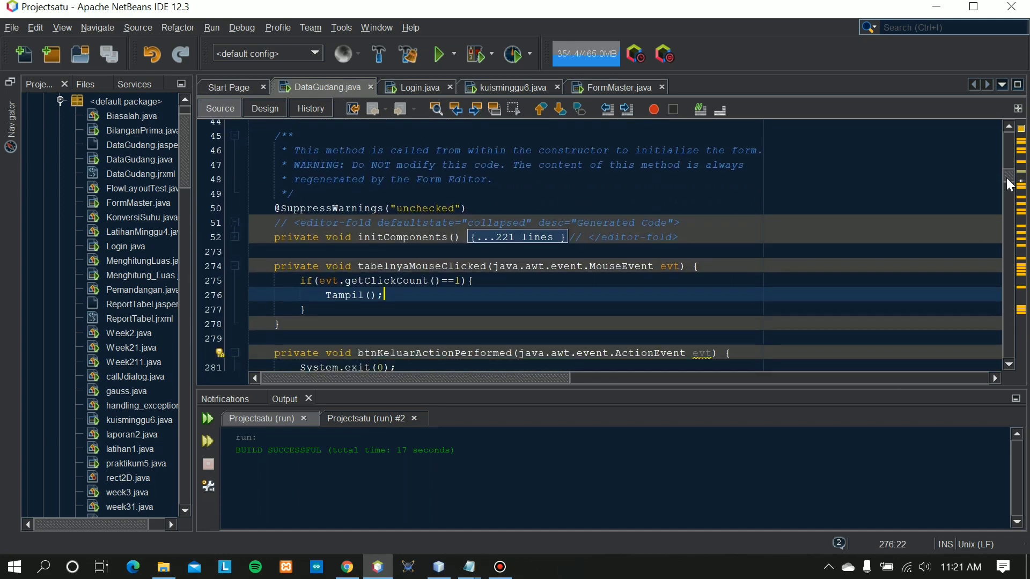
{"action": "left_click", "coordinate": [269, 105]}
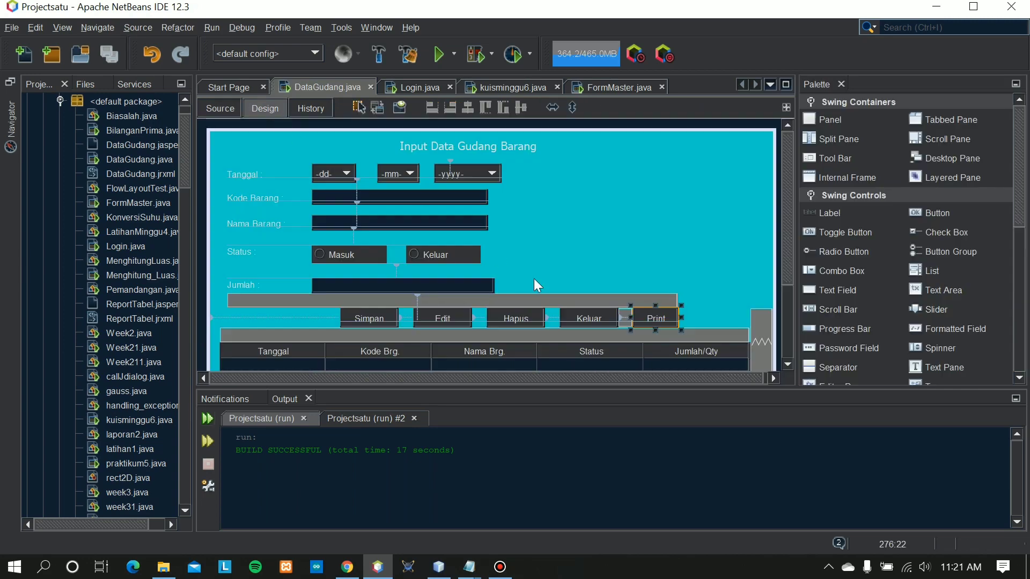
Check the variable name of the Print button on the DataGudang form without renaming it
{"action": "right_click", "coordinate": [650, 315]}
{"action": "left_click", "coordinate": [669, 294]}
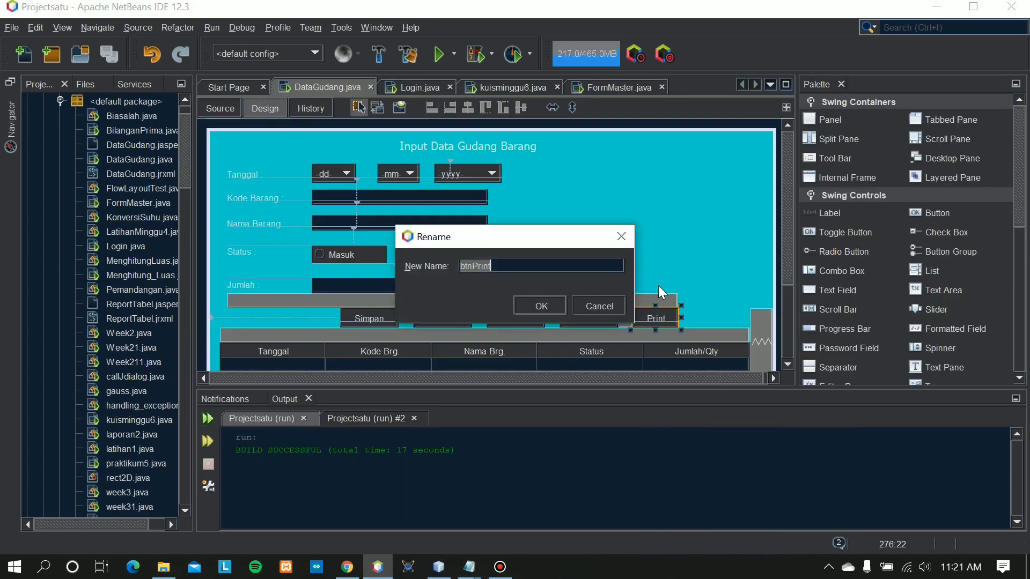
{"action": "left_click", "coordinate": [616, 244]}
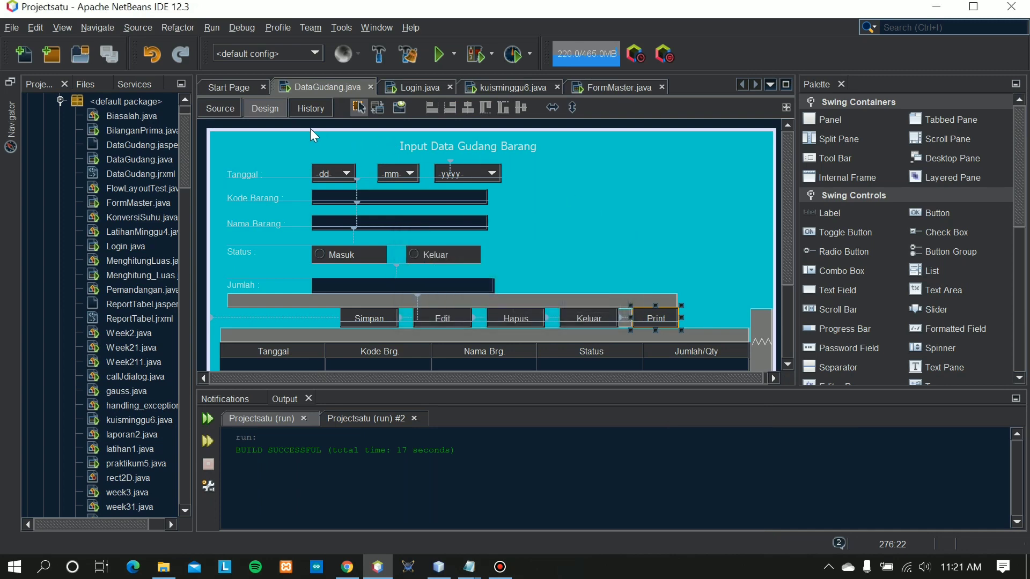
Open the Print button's action handler and examine the code that connects to the database and displays the Jasper report
{"action": "double_click", "coordinate": [651, 317]}
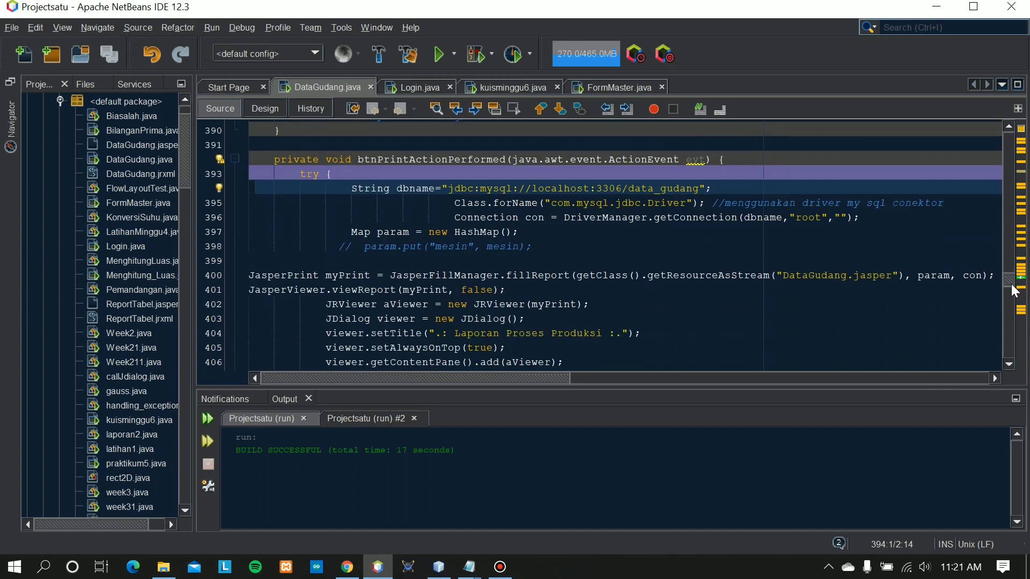
{"action": "scroll", "coordinate": [1012, 286], "scroll_direction": "down", "scroll_amount": 4}
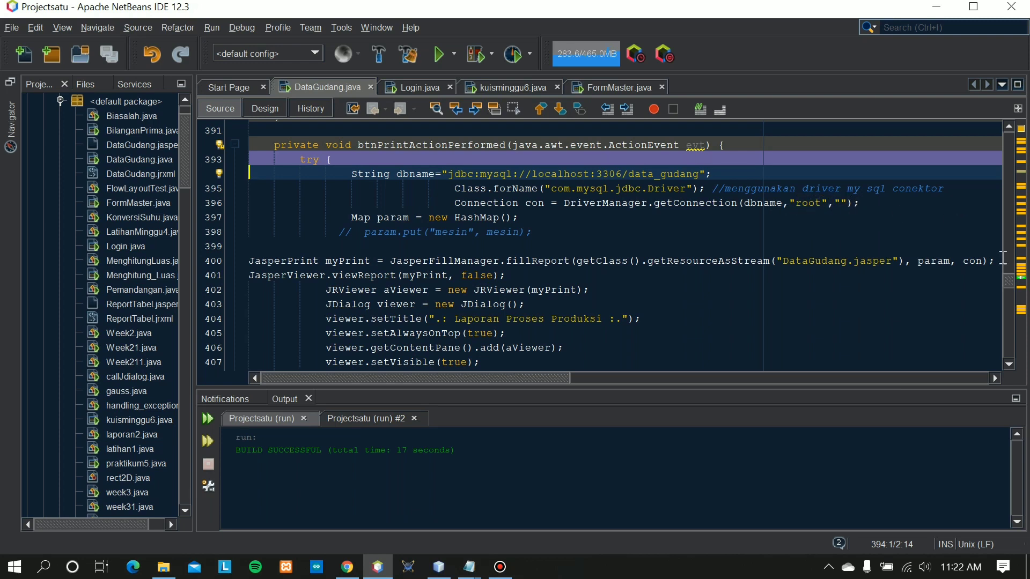
{"action": "scroll", "coordinate": [1008, 282], "scroll_direction": "down", "scroll_amount": 1}
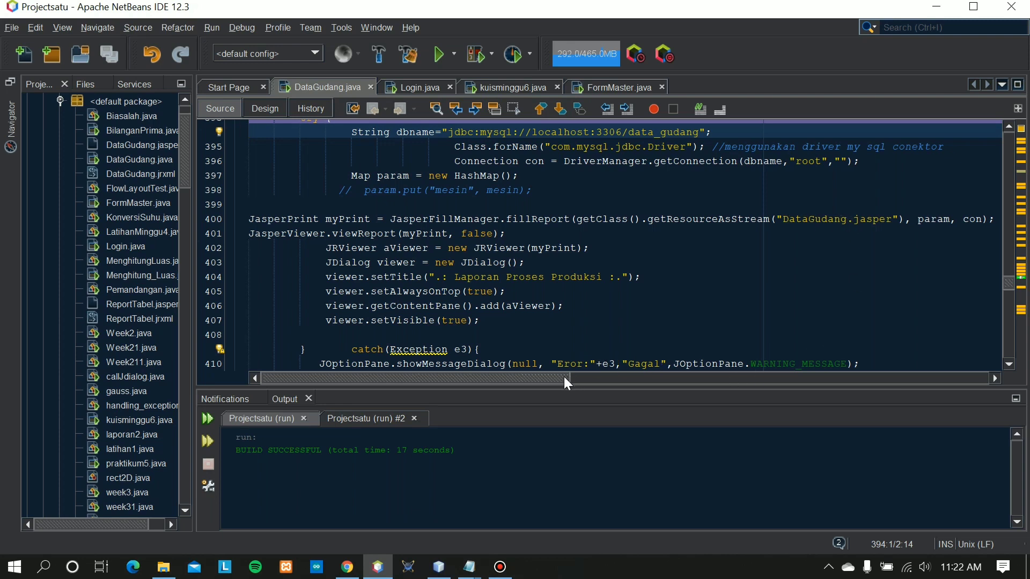
{"action": "mouse_move", "coordinate": [564, 376]}
{"action": "left_mouse_down"}
{"action": "mouse_move", "coordinate": [575, 376]}
{"action": "mouse_move", "coordinate": [563, 376]}
{"action": "left_mouse_up"}
Examine the import statements for SQL, Swing and JasperReports classes on lines 9 to 21 of DataGudang.java
{"action": "left_click_drag", "start_coordinate": [1004, 287], "coordinate": [1016, 153]}
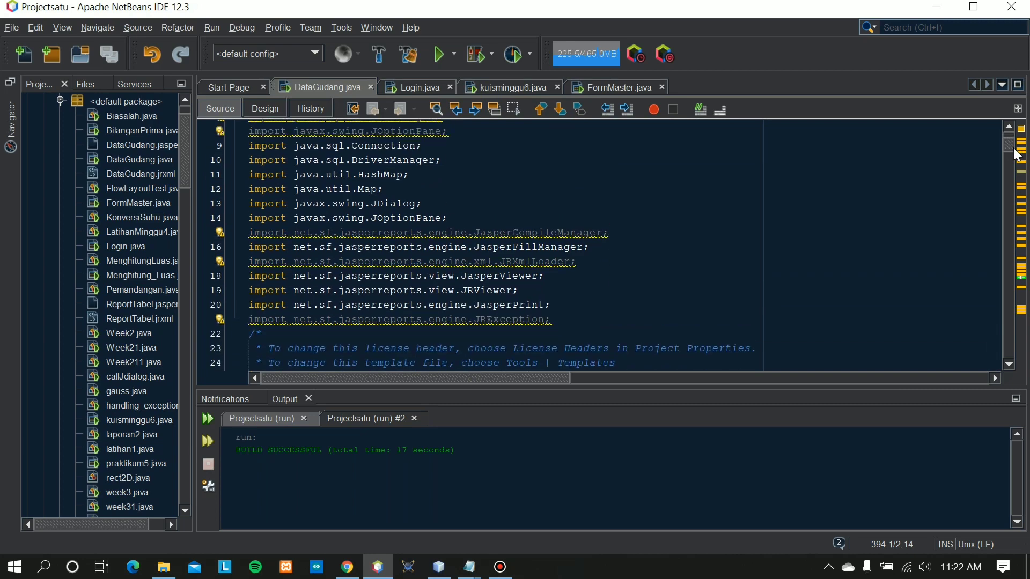
{"action": "left_click", "coordinate": [246, 145]}
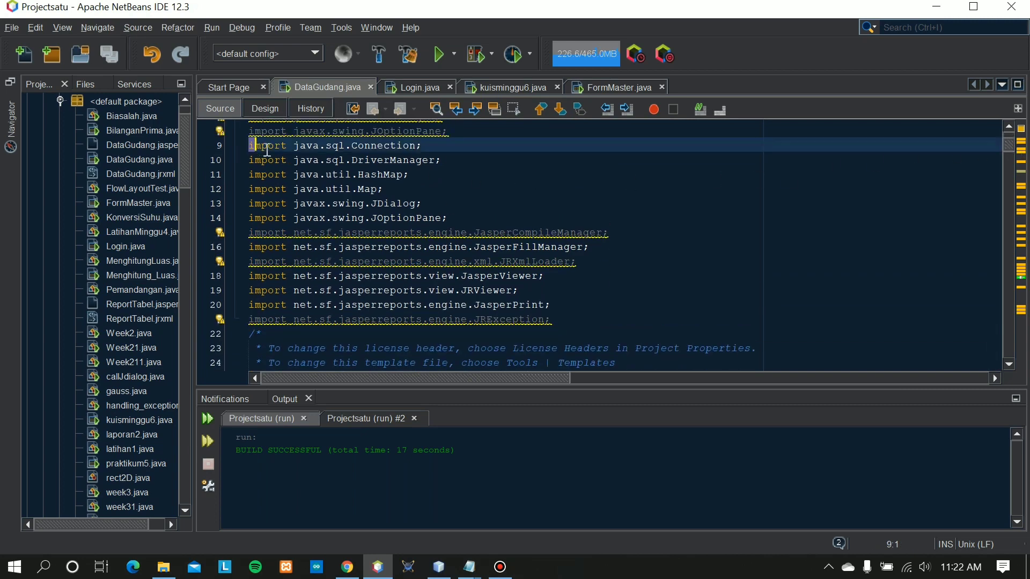
{"action": "left_click_drag", "start_coordinate": [267, 150], "coordinate": [568, 313]}
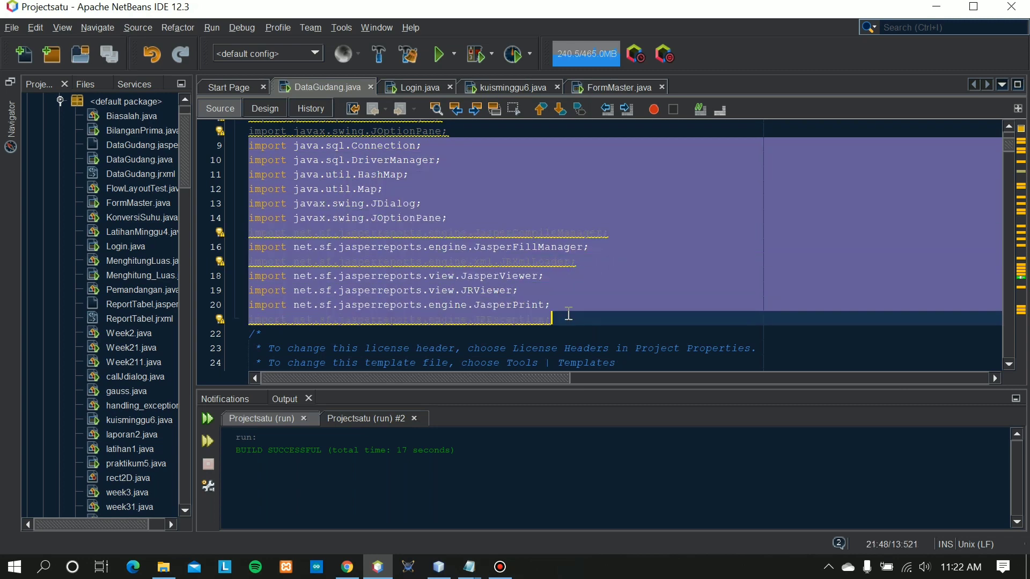
{"action": "left_click", "coordinate": [709, 277]}
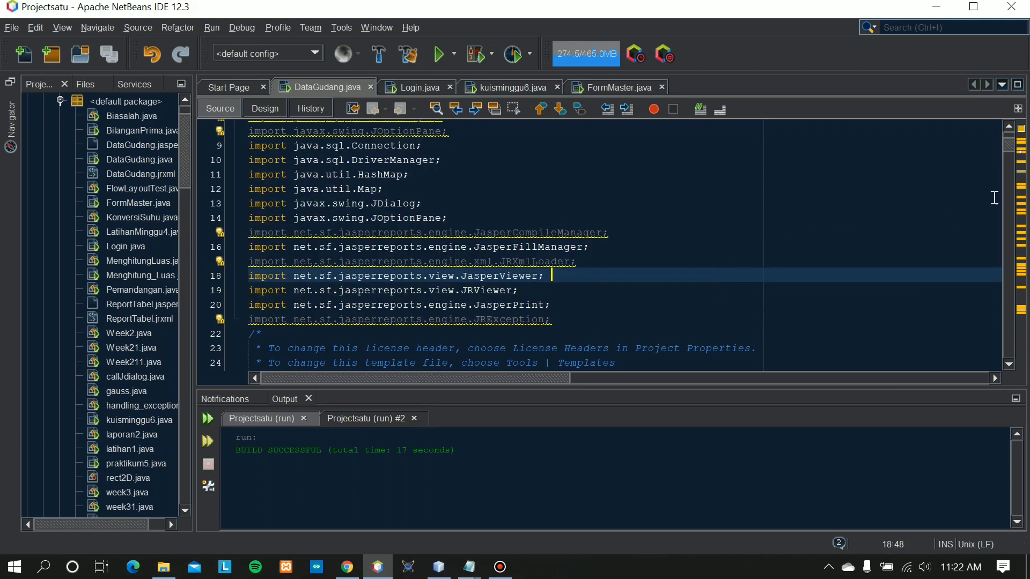
{"action": "scroll", "coordinate": [1010, 148], "scroll_direction": "up", "scroll_amount": 3}
{"action": "scroll", "coordinate": [1008, 148], "scroll_direction": "down", "scroll_amount": 3}
Open the Libraries settings in the properties of the Projectsatu project
{"action": "left_click_drag", "start_coordinate": [184, 172], "coordinate": [184, 161]}
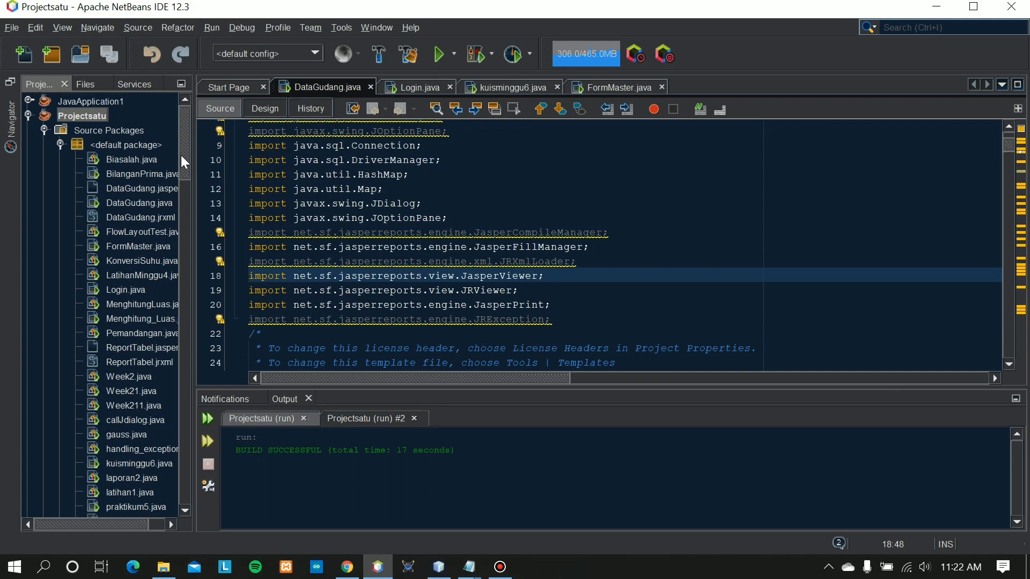
{"action": "right_click", "coordinate": [94, 117]}
{"action": "left_click", "coordinate": [137, 499]}
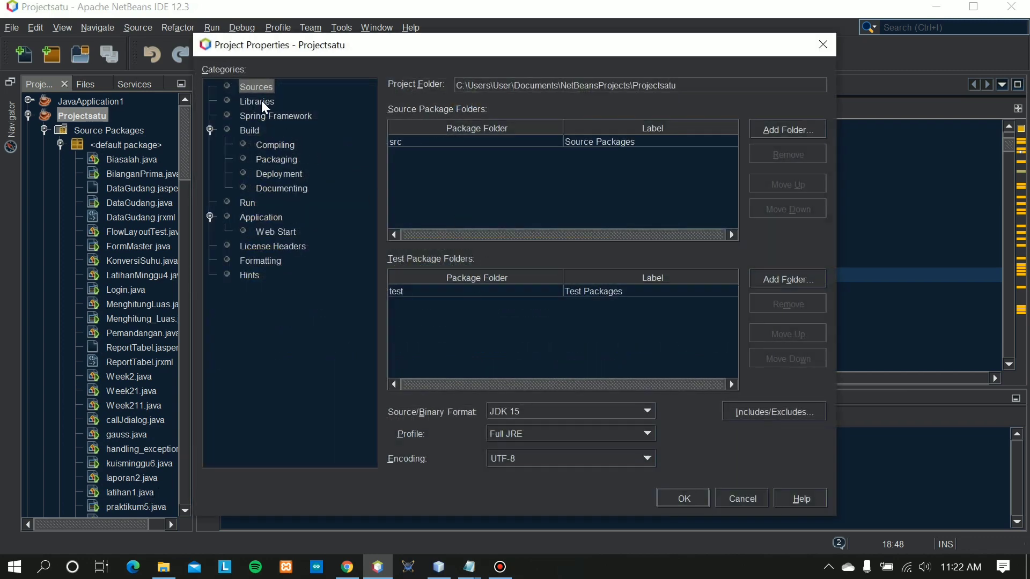
{"action": "left_click", "coordinate": [262, 103]}
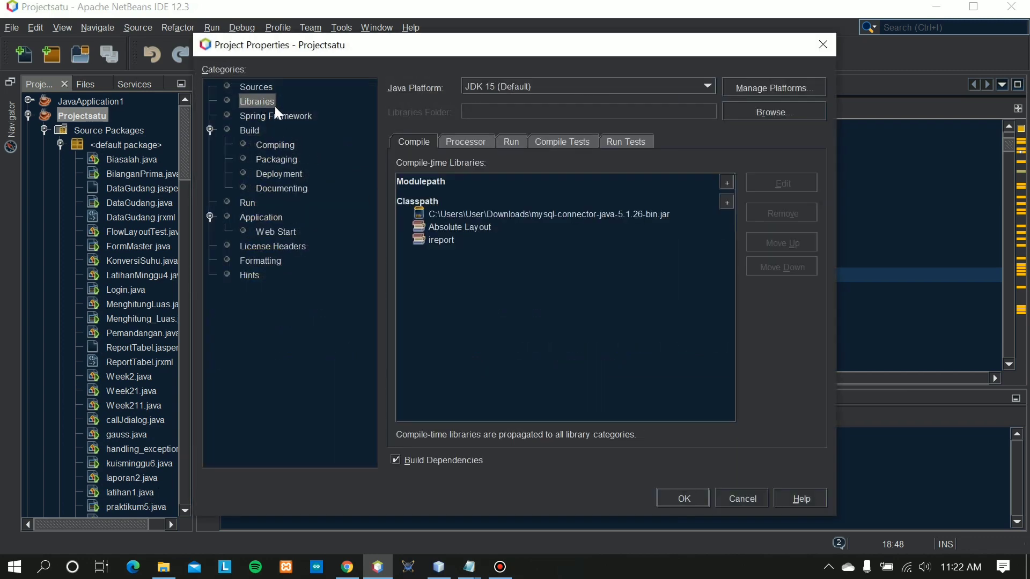
Create a new class library named ireportku while adding a library to the project's classpath
{"action": "left_click", "coordinate": [725, 204]}
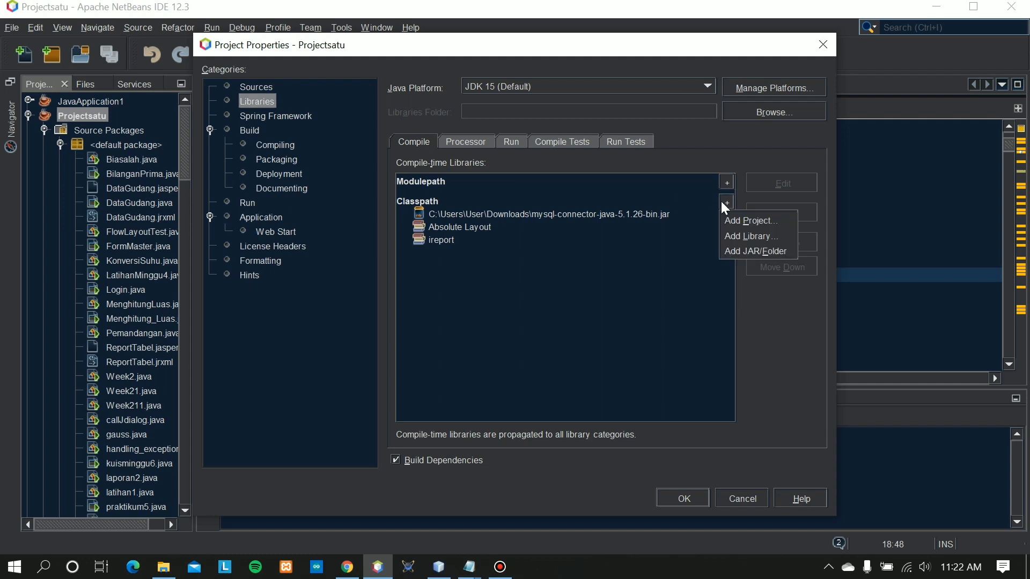
{"action": "left_click", "coordinate": [742, 236]}
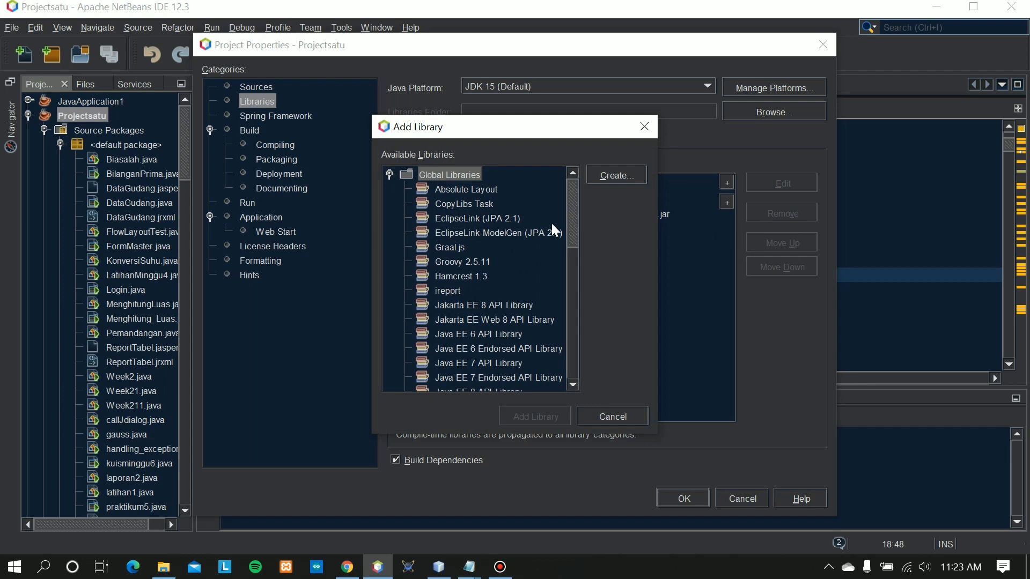
{"action": "left_click", "coordinate": [622, 175]}
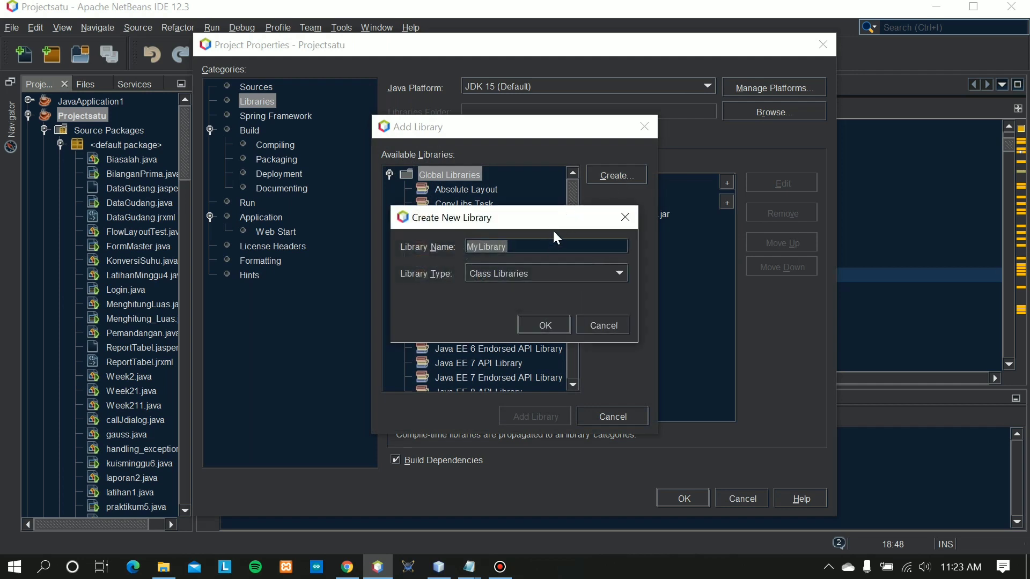
{"action": "key", "text": "BackSpace"}
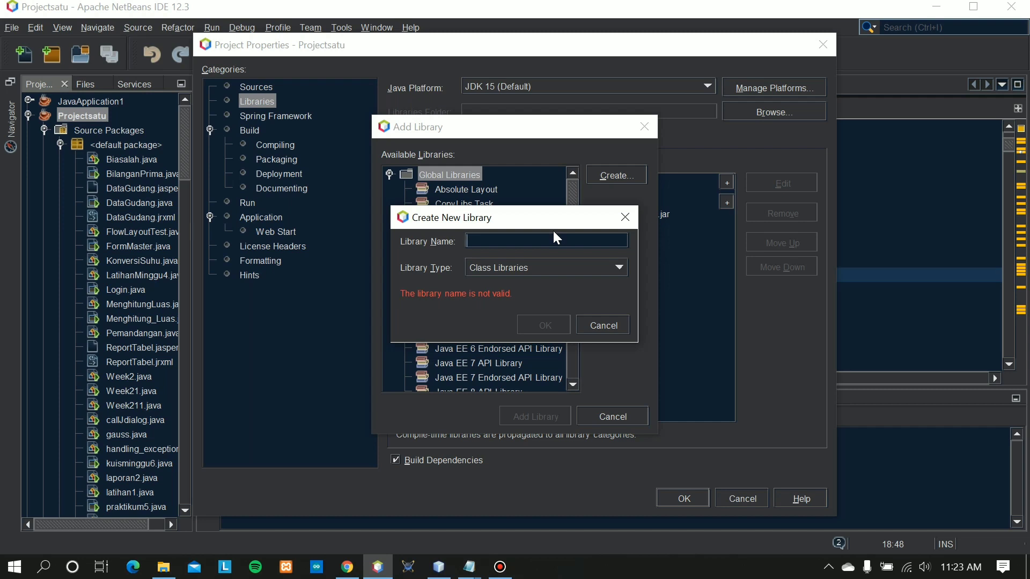
{"action": "type", "text": "ireo"}
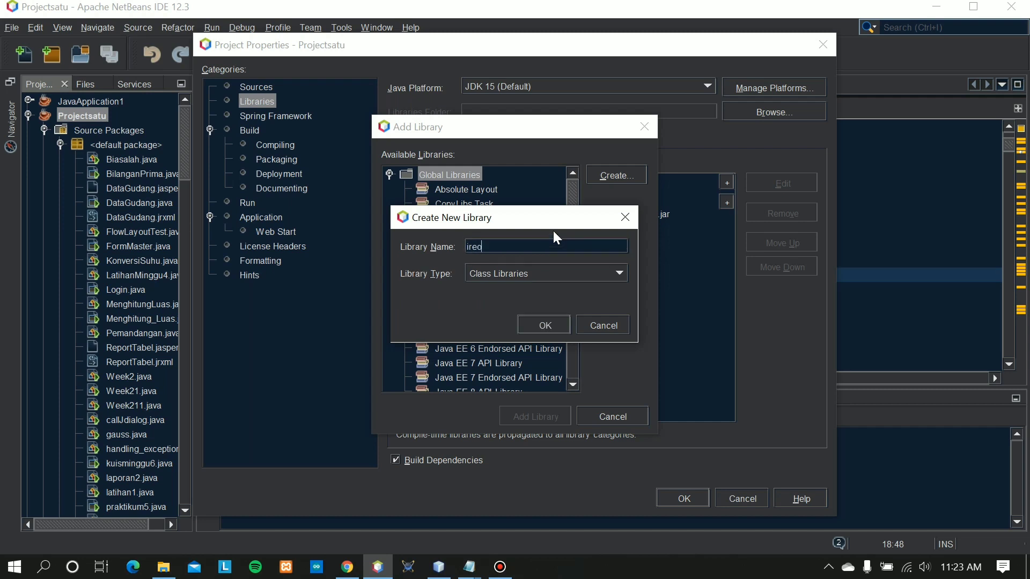
{"action": "key", "text": "BackSpace"}
{"action": "type", "text": "portku"}
{"action": "left_click", "coordinate": [543, 325]}
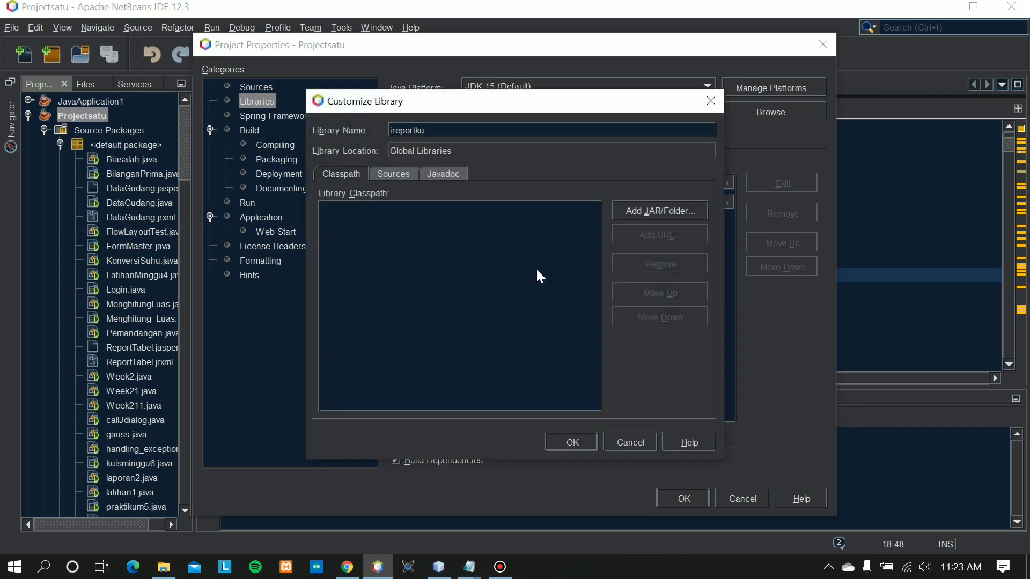
Browse to C:\Program Files (x86)\Jaspersoft\iReport-5.6.0\ireport\modules\ext to find the JAR files for the ireportku library
{"action": "left_click", "coordinate": [642, 209]}
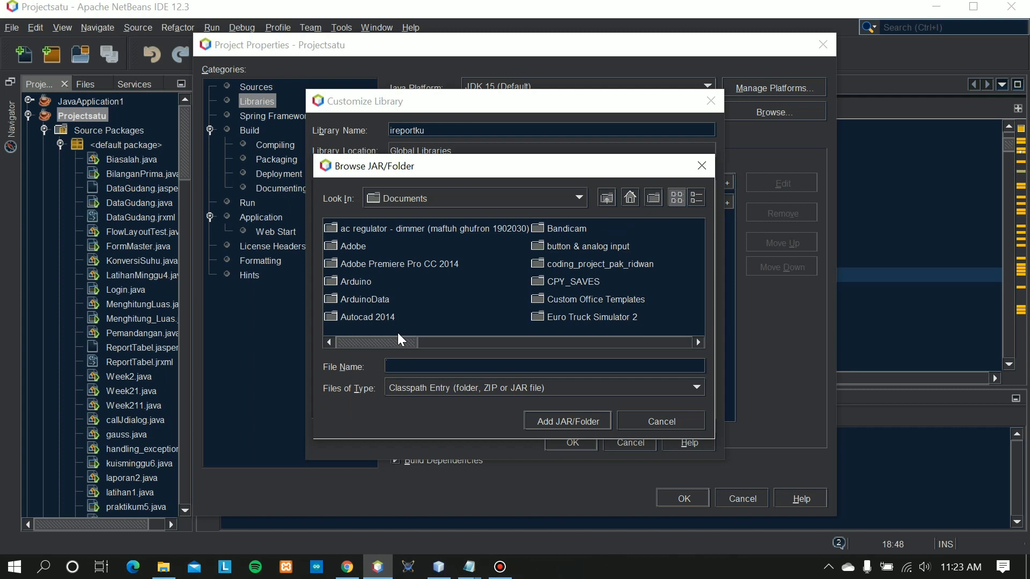
{"action": "left_click", "coordinate": [581, 190]}
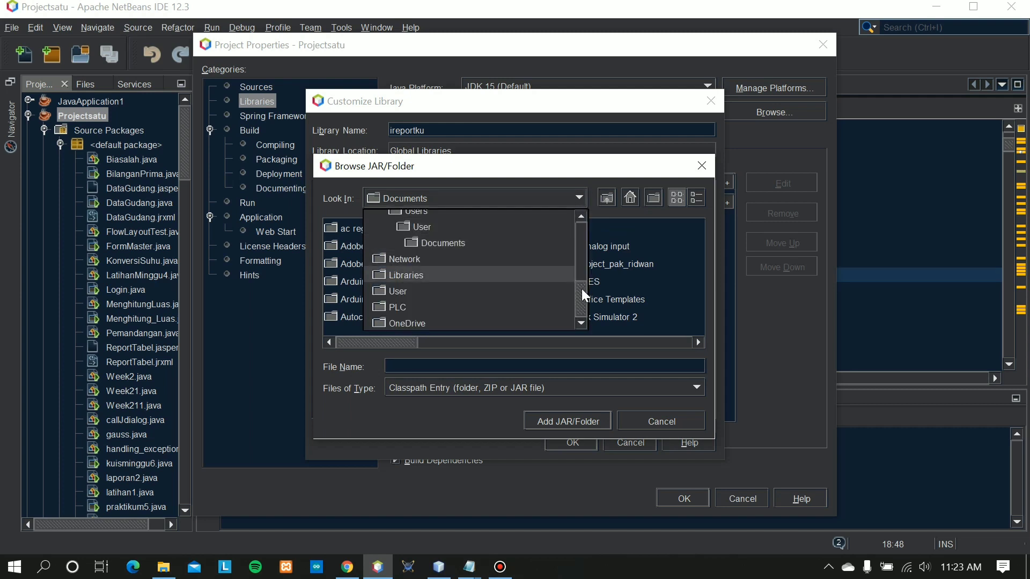
{"action": "left_click_drag", "start_coordinate": [581, 289], "coordinate": [588, 262]}
{"action": "left_click", "coordinate": [473, 286]}
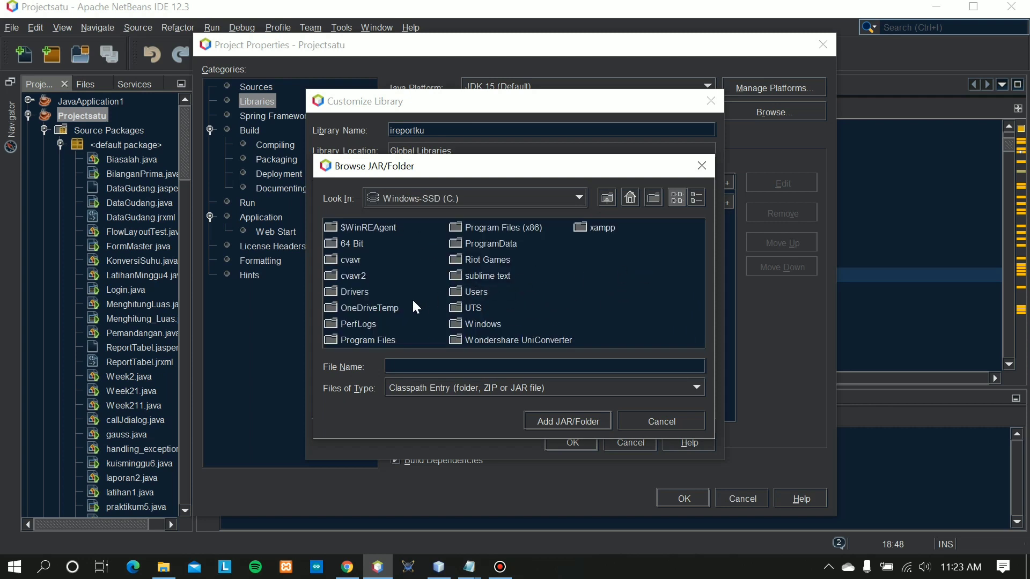
{"action": "double_click", "coordinate": [511, 228]}
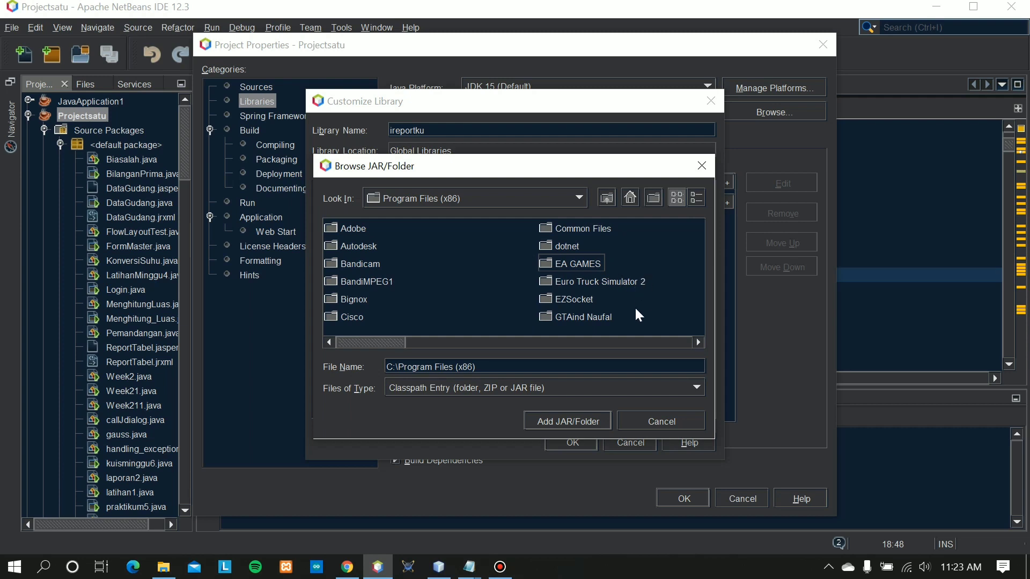
{"action": "left_click_drag", "start_coordinate": [401, 342], "coordinate": [477, 346]}
{"action": "left_click", "coordinate": [577, 229]}
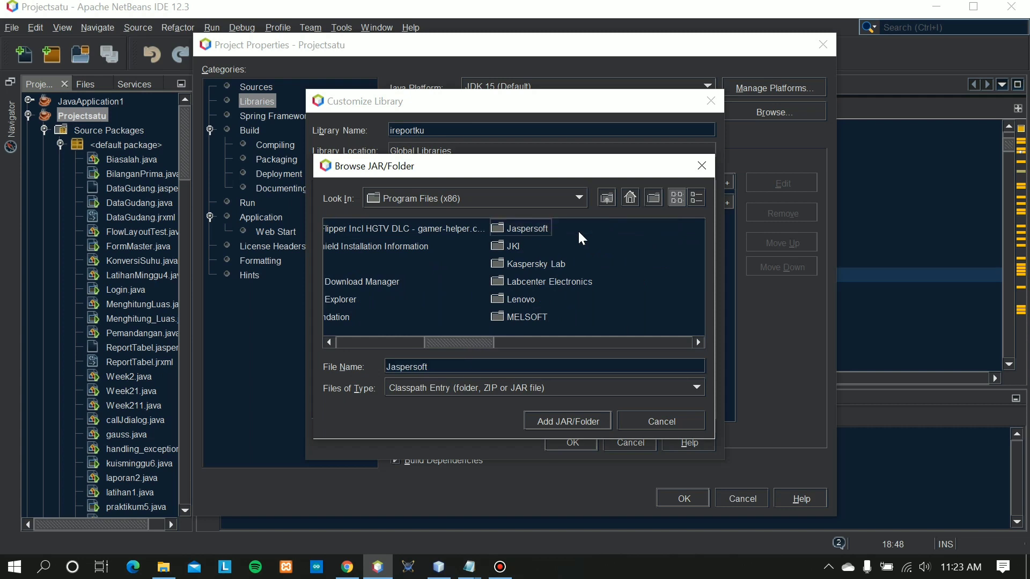
{"action": "double_click", "coordinate": [524, 228]}
{"action": "double_click", "coordinate": [377, 231]}
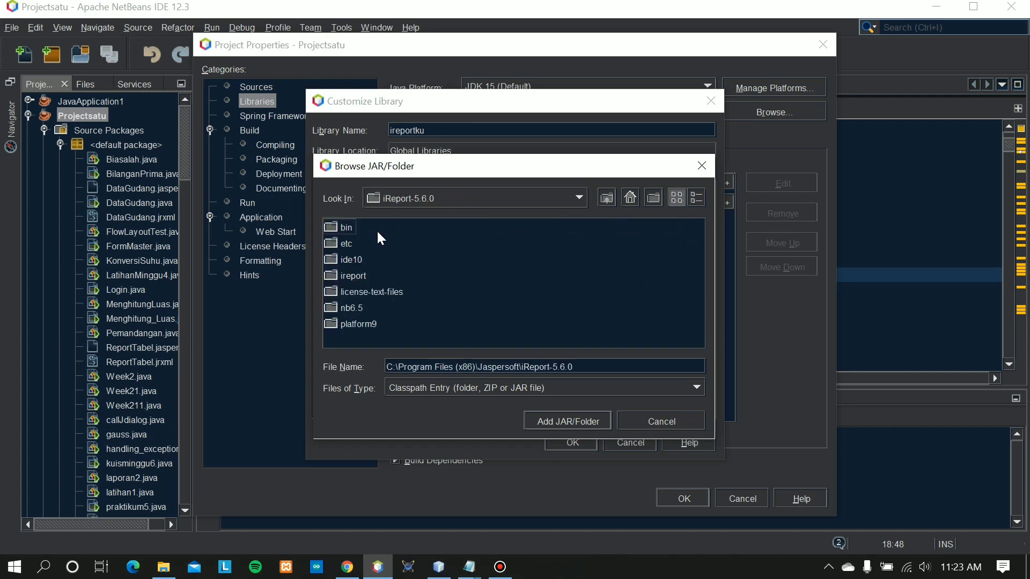
{"action": "double_click", "coordinate": [346, 276]}
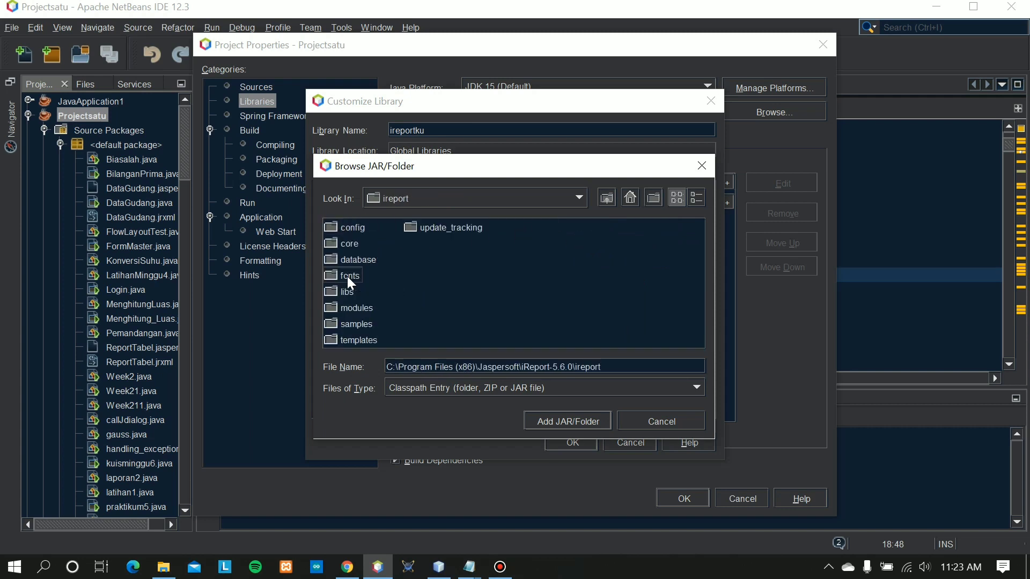
{"action": "double_click", "coordinate": [357, 308]}
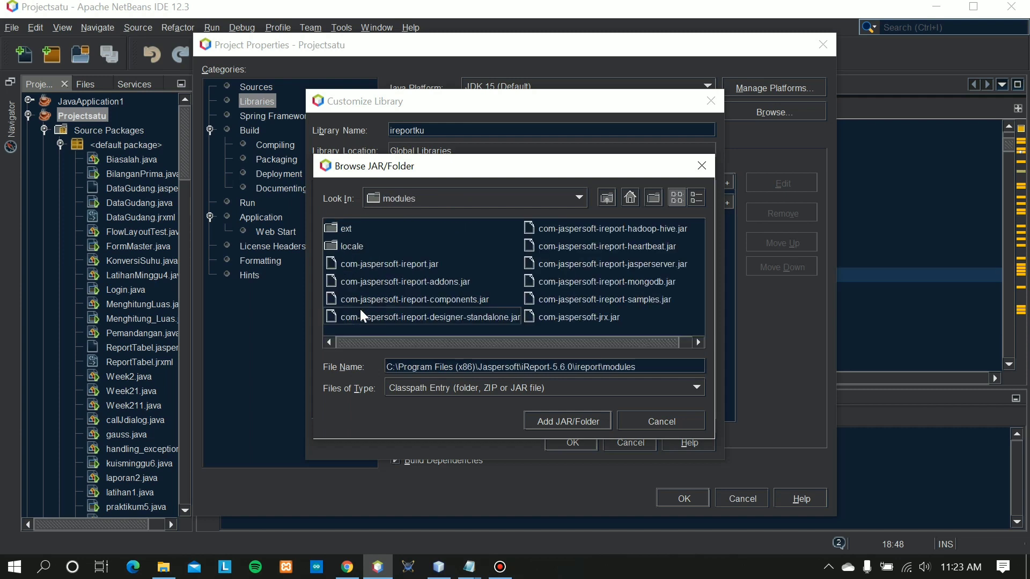
{"action": "double_click", "coordinate": [347, 227]}
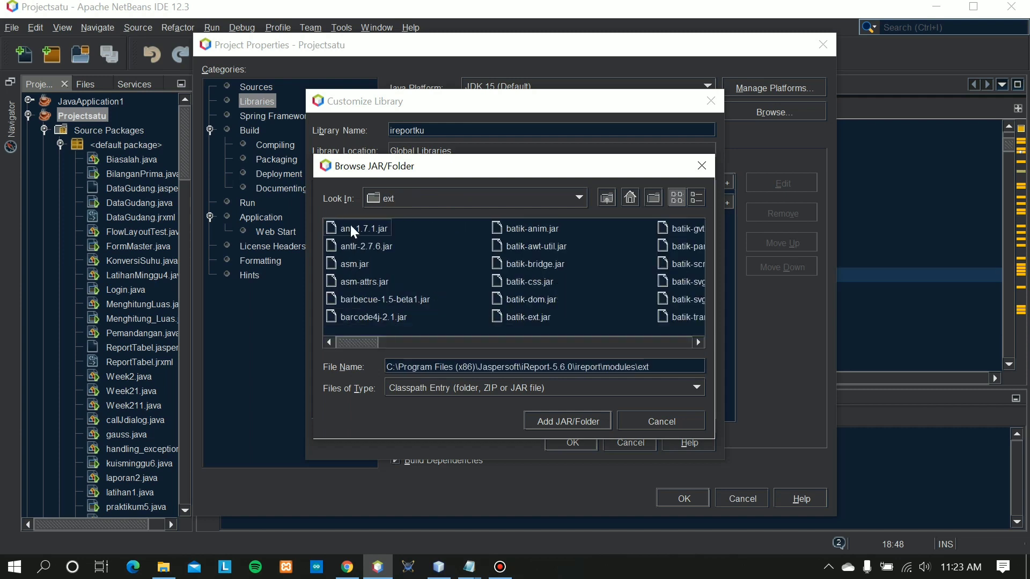
Add all JAR files in the ext folder to the ireportku library's classpath, but cancel the library customization
{"action": "left_click", "coordinate": [350, 223]}
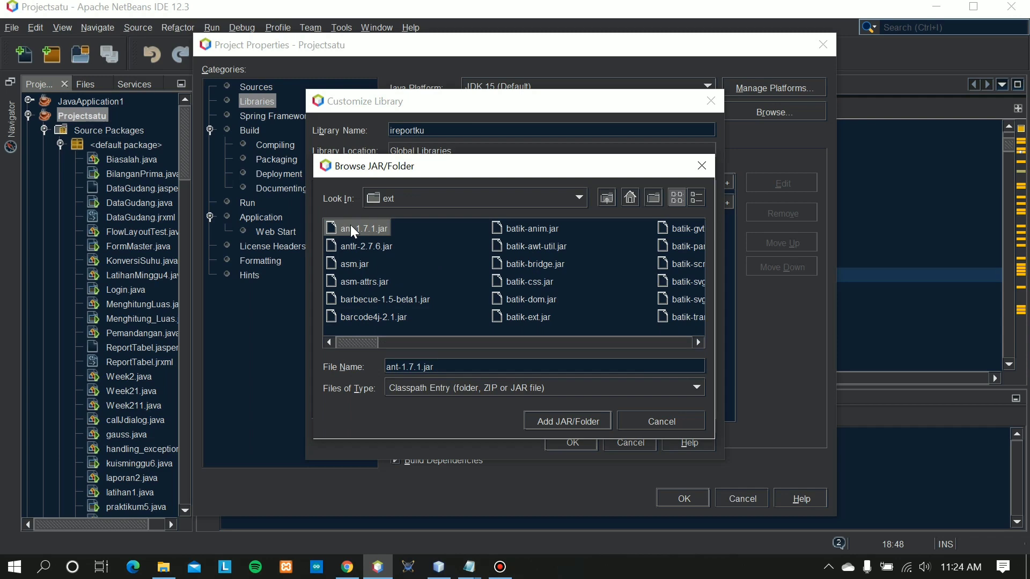
{"action": "key", "text": "ctrl+a"}
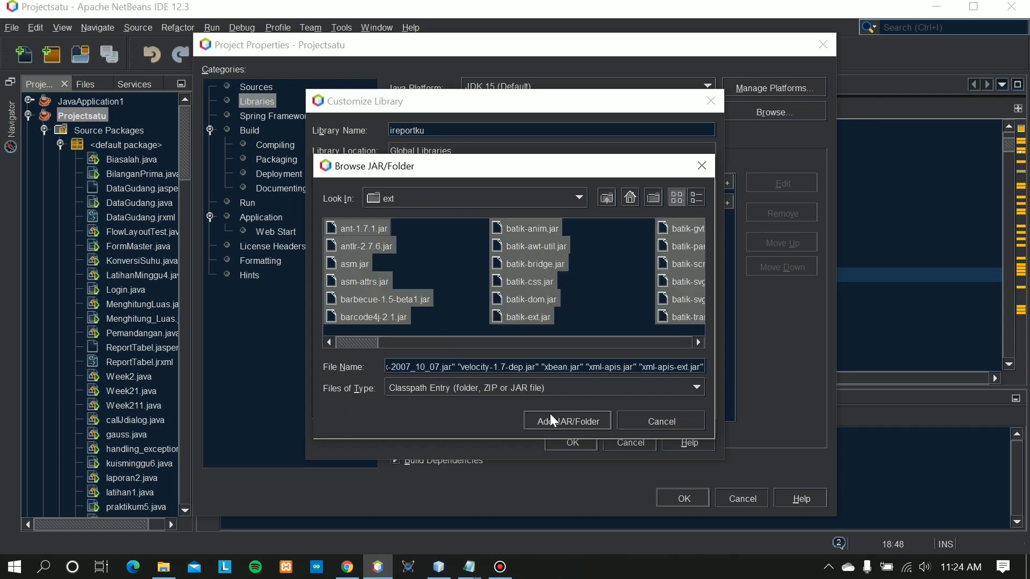
{"action": "left_click", "coordinate": [589, 422]}
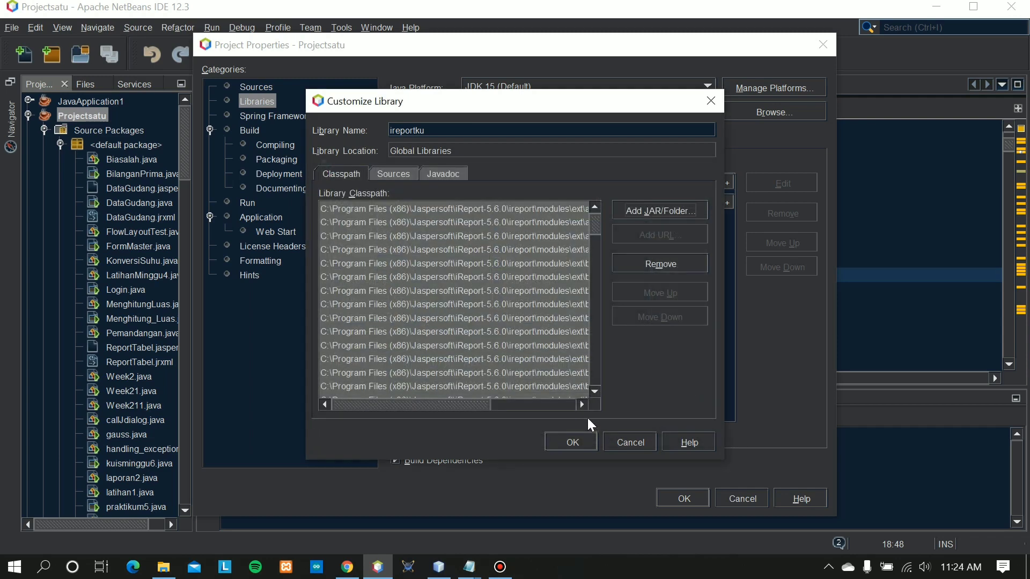
{"action": "left_click", "coordinate": [635, 445]}
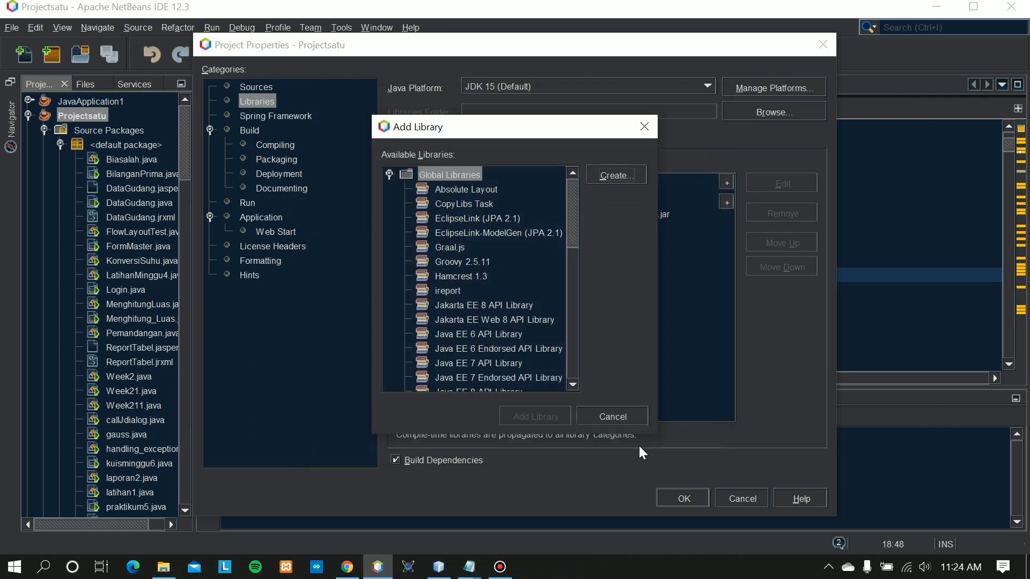
Add the existing ireport library to the project's compile classpath and apply the Projectsatu properties
{"action": "left_click", "coordinate": [451, 293]}
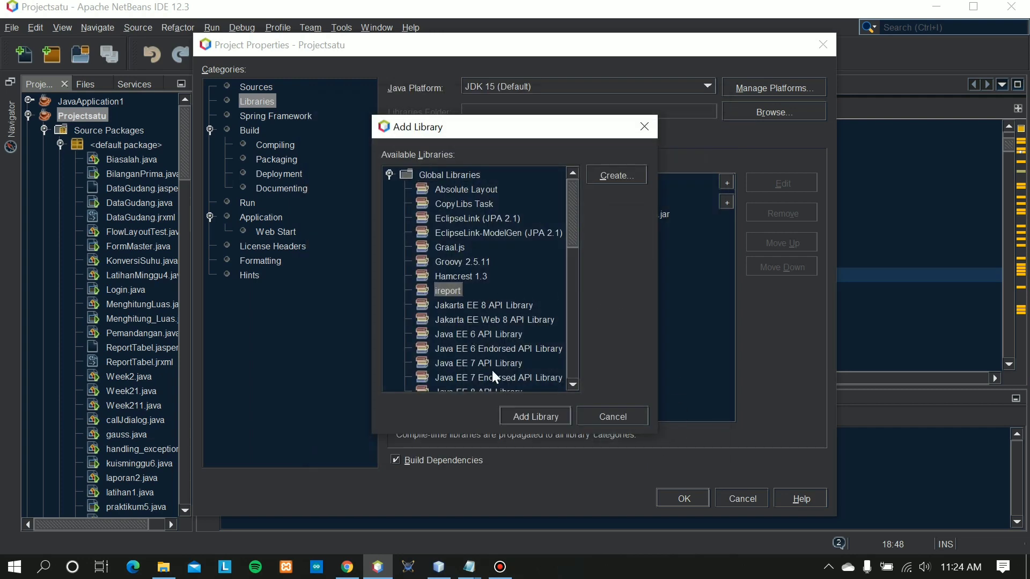
{"action": "key", "text": "Return"}
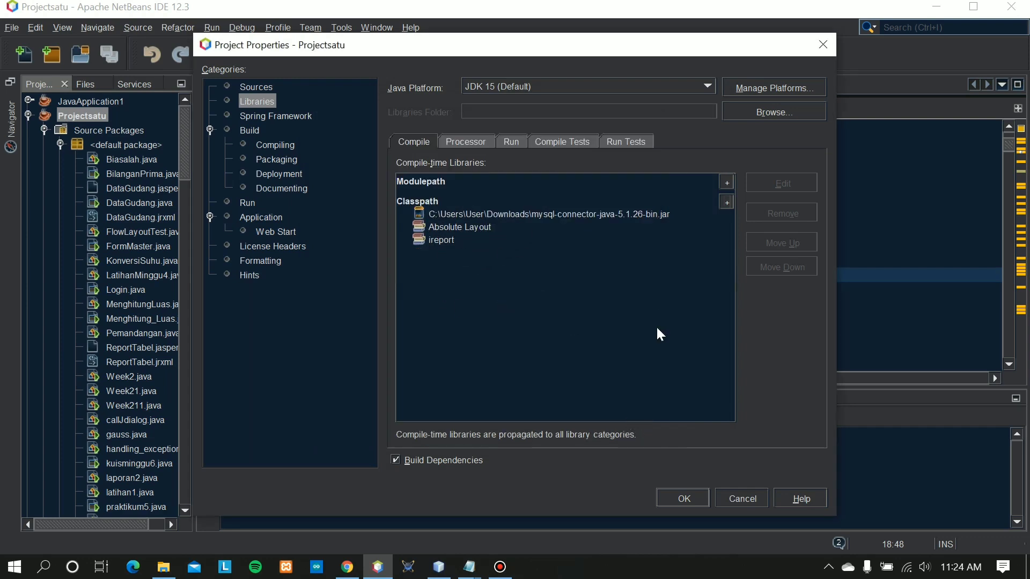
{"action": "left_click", "coordinate": [693, 498]}
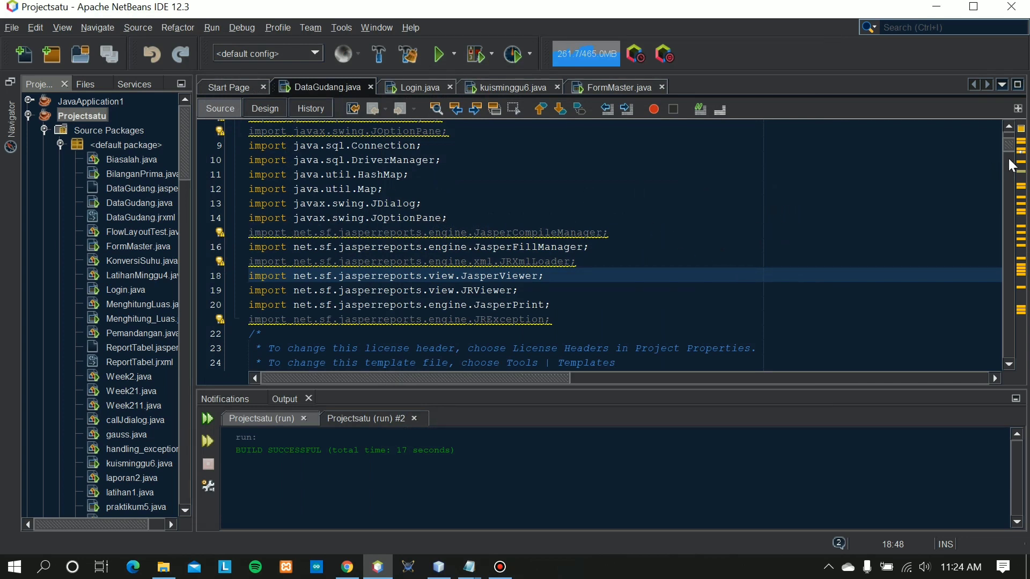
Switch to Login.java and run the file to start the warehouse application
{"action": "mouse_move", "coordinate": [1015, 158]}
{"action": "left_mouse_down"}
{"action": "mouse_move", "coordinate": [1014, 242]}
{"action": "mouse_move", "coordinate": [1006, 218]}
{"action": "mouse_move", "coordinate": [1017, 305]}
{"action": "mouse_move", "coordinate": [1006, 345]}
{"action": "mouse_move", "coordinate": [1003, 153]}
{"action": "left_mouse_up"}
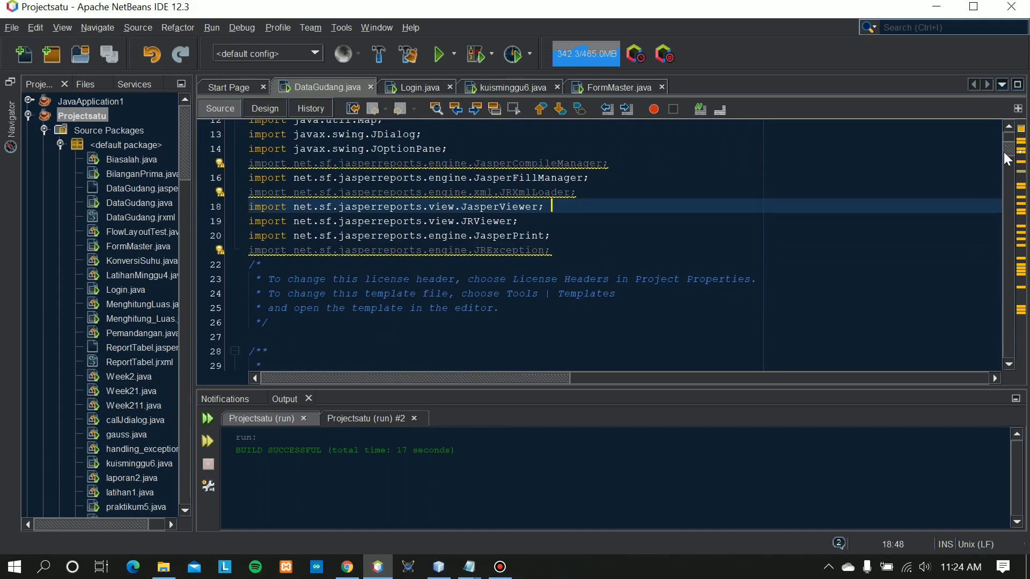
{"action": "left_click", "coordinate": [412, 88]}
{"action": "right_click", "coordinate": [703, 301]}
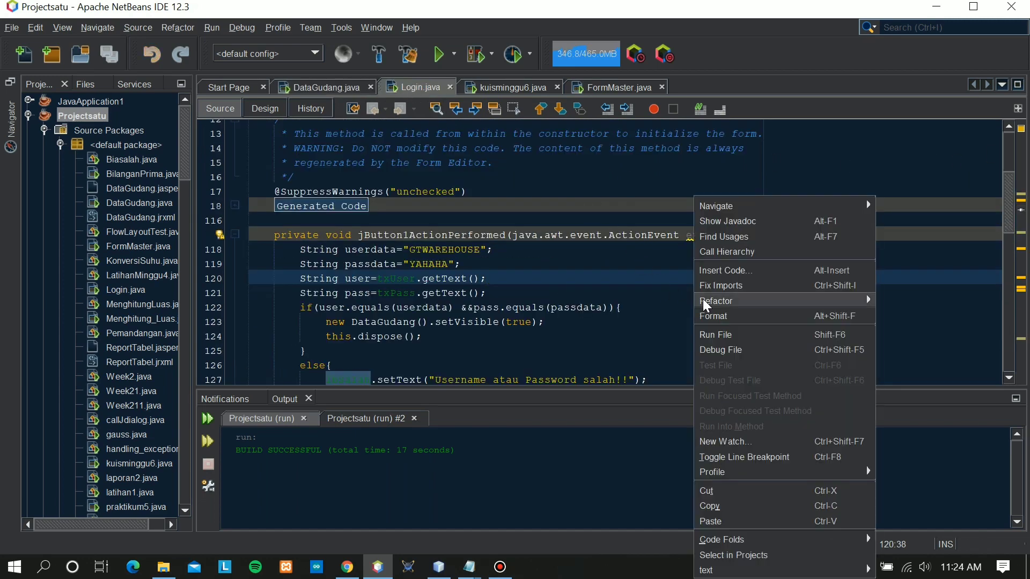
{"action": "left_click", "coordinate": [723, 332]}
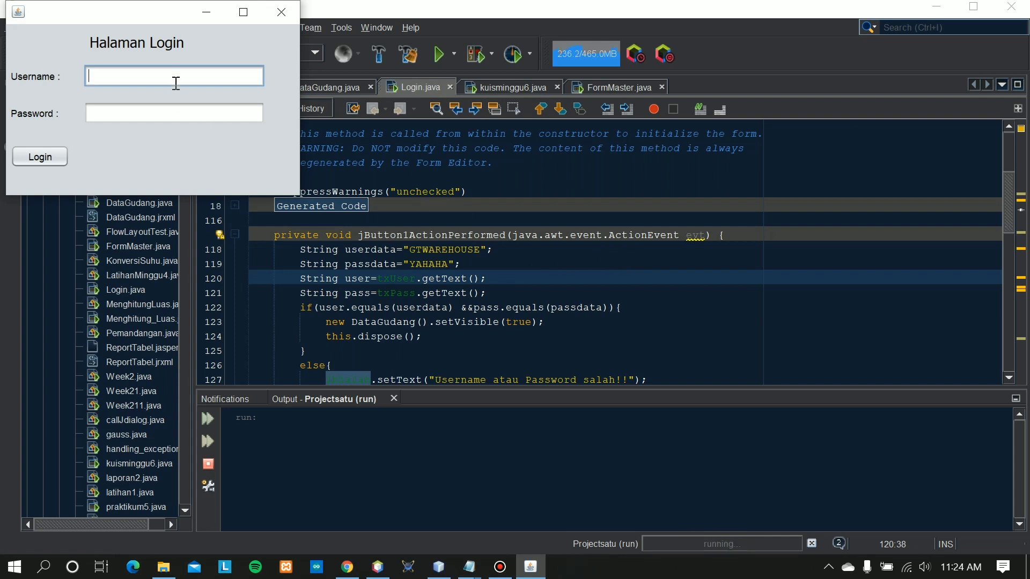
Log in on the Halaman Login form with the username GTWAREHOUSE and the account password
{"action": "key", "text": "Caps_Lock"}
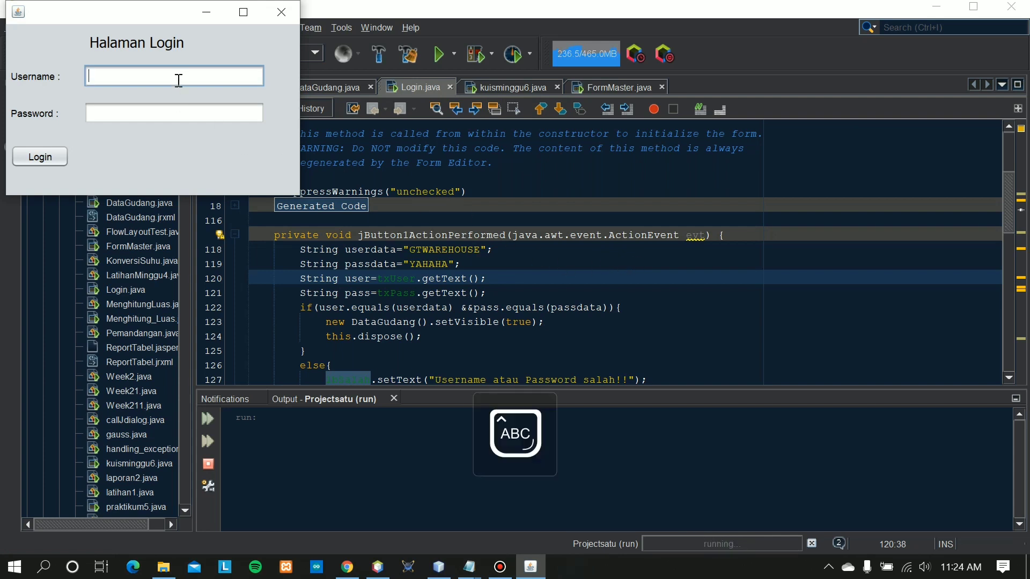
{"action": "type", "text": "GTWARE"}
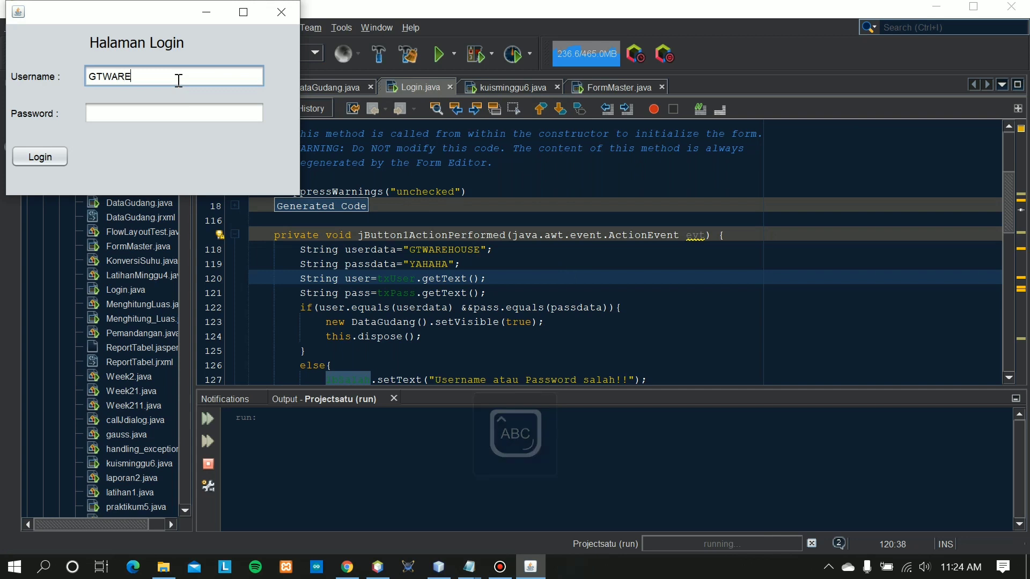
{"action": "type", "text": "HOUSE"}
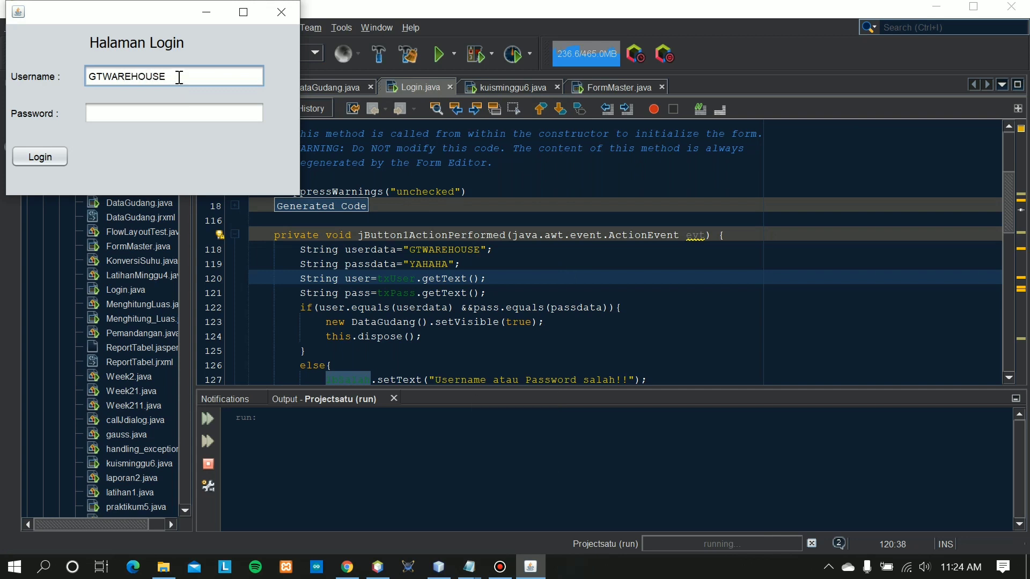
{"action": "left_click", "coordinate": [159, 114]}
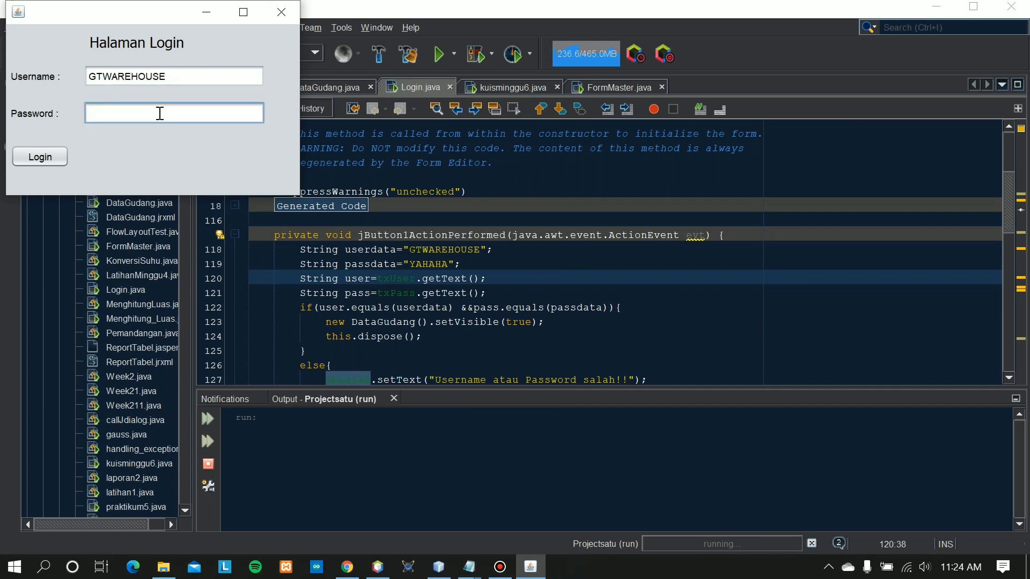
{"action": "type", "text": "YAHAH"}
{"action": "left_click", "coordinate": [35, 158]}
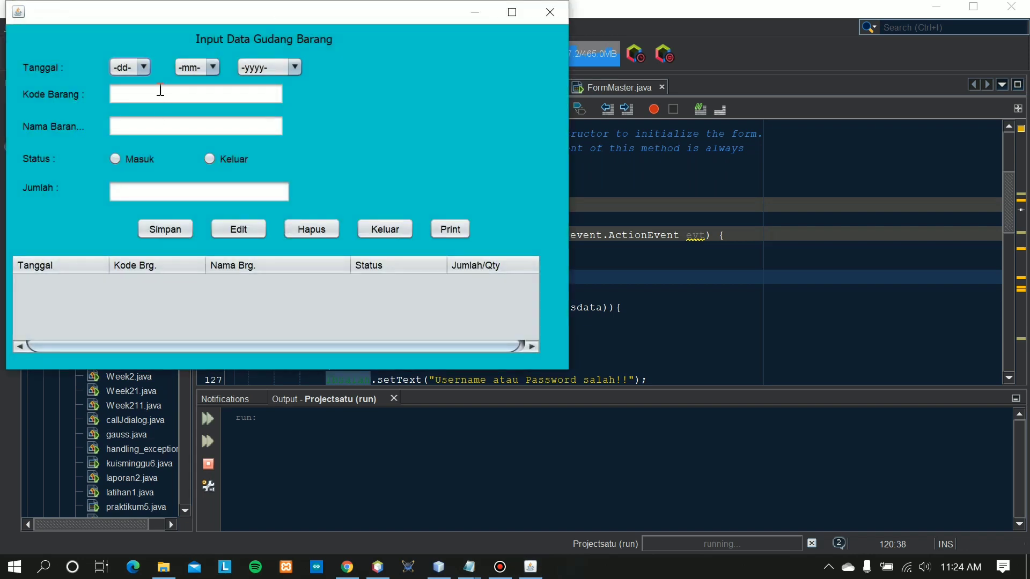
Set the Tanggal of the warehouse entry to day 01, month 02, year 2020
{"action": "left_click", "coordinate": [143, 68]}
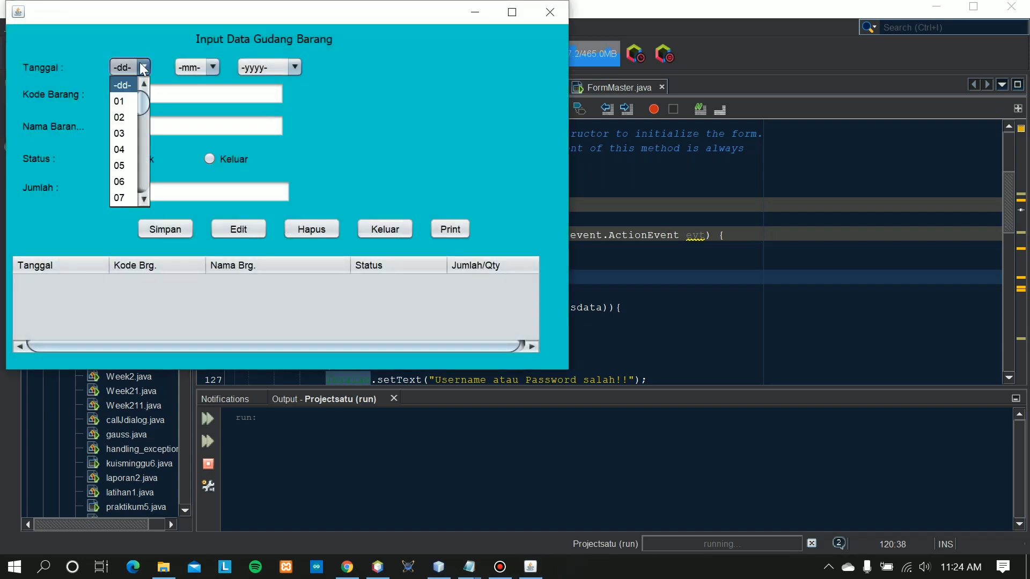
{"action": "left_click", "coordinate": [130, 101]}
{"action": "left_click", "coordinate": [186, 68]}
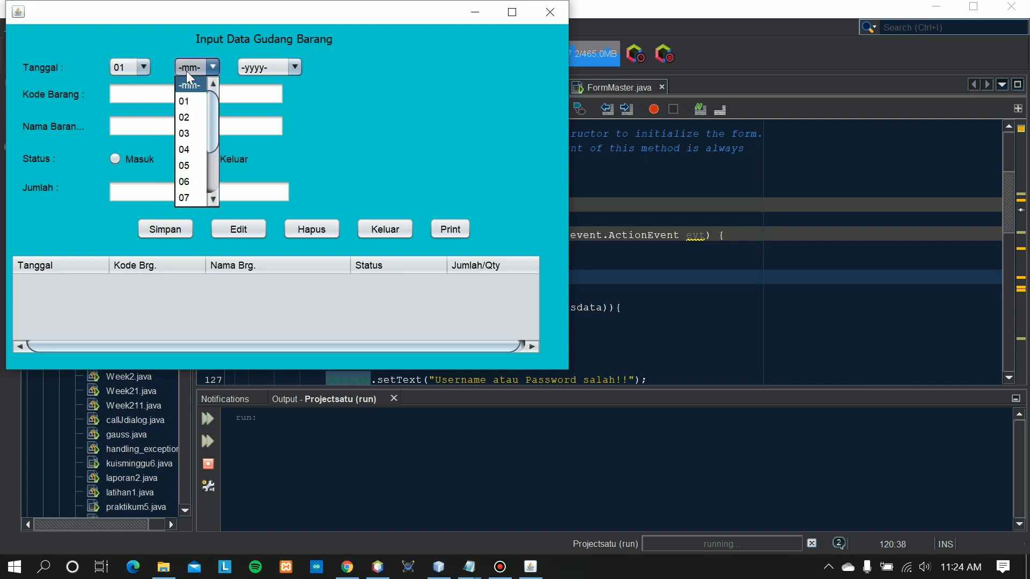
{"action": "left_click", "coordinate": [188, 118]}
{"action": "left_click", "coordinate": [263, 68]}
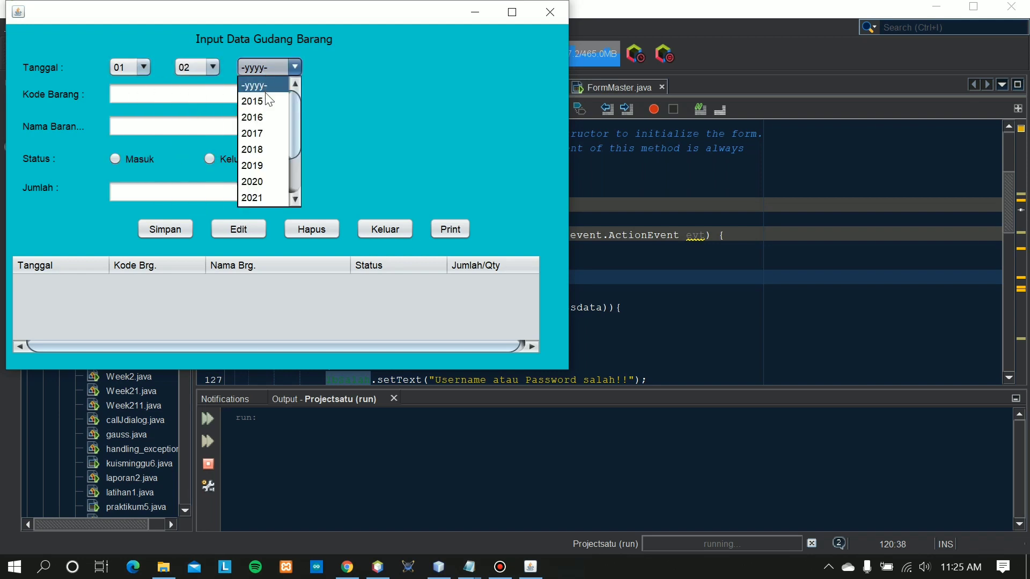
{"action": "left_click", "coordinate": [254, 180]}
Try to save an item with code GT454IRC, name IRC, status Masuk and quantity 34, and dismiss the resulting message
{"action": "left_click", "coordinate": [144, 98]}
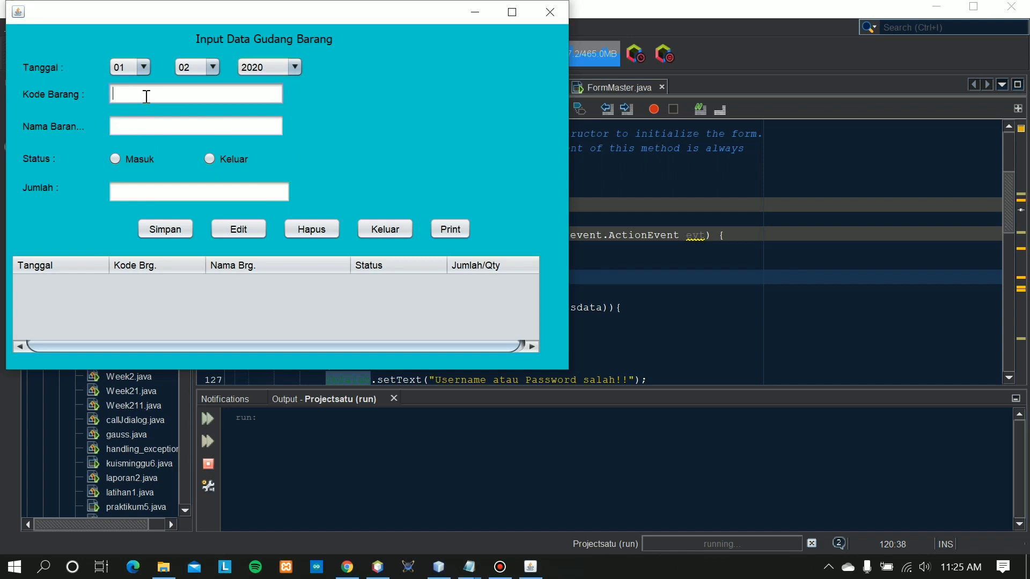
{"action": "type", "text": "GT454IRC"}
{"action": "left_click", "coordinate": [168, 127]}
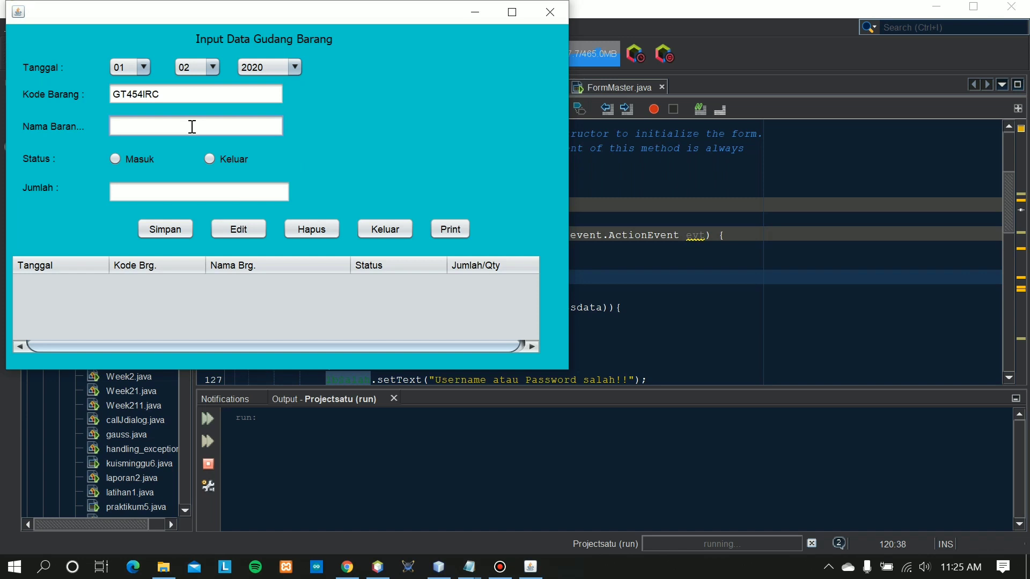
{"action": "type", "text": "IRC"}
{"action": "left_click", "coordinate": [119, 162]}
{"action": "left_click", "coordinate": [138, 195]}
{"action": "type", "text": "34"}
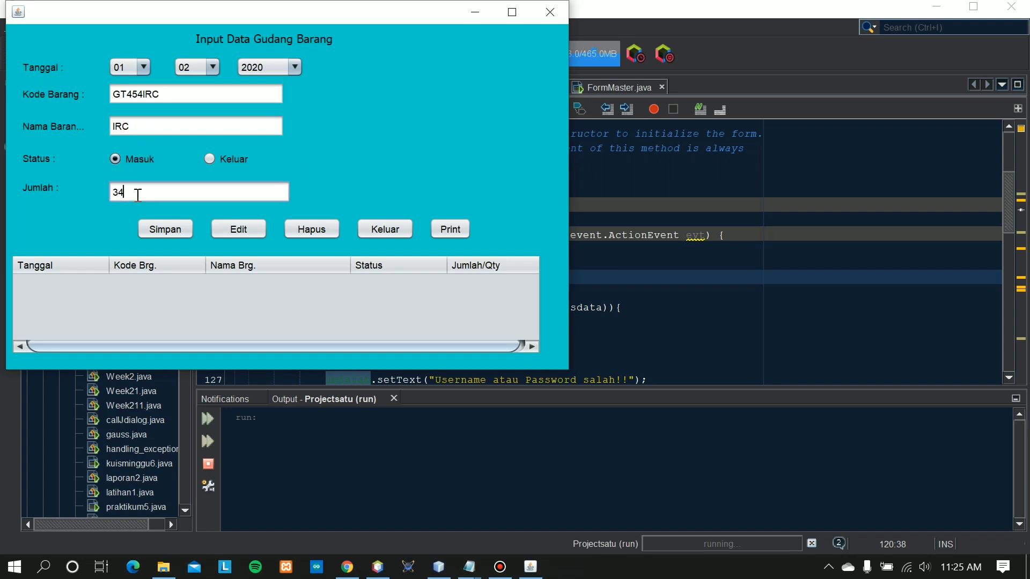
{"action": "left_click", "coordinate": [171, 226]}
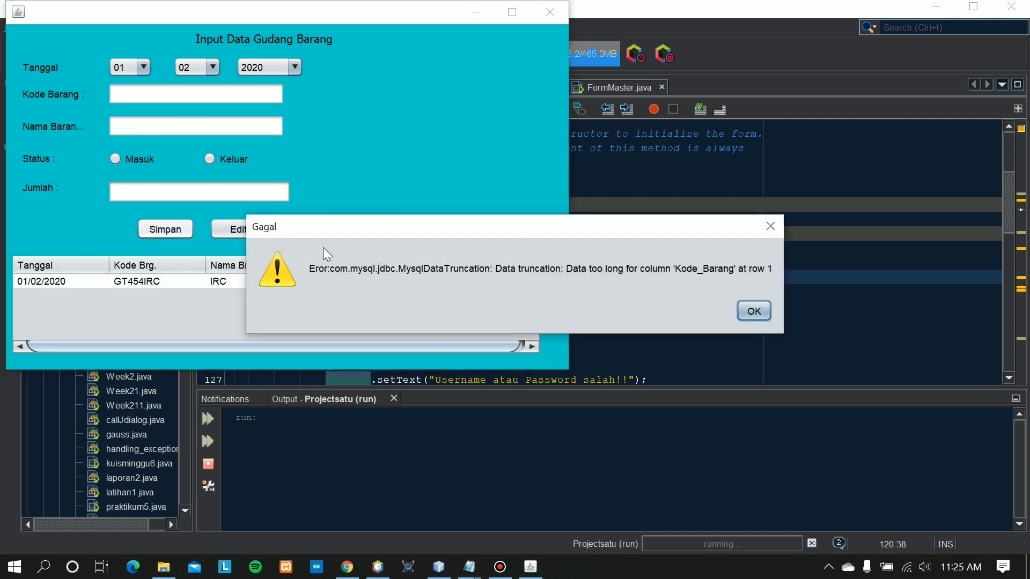
{"action": "left_click", "coordinate": [753, 311]}
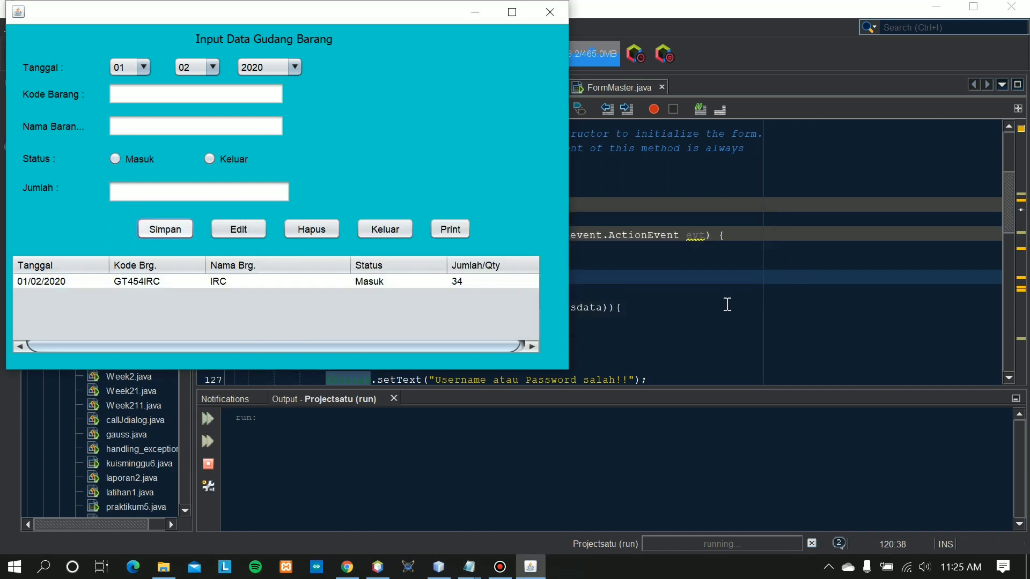
Enter GT12RD as the Kode Barang of a new warehouse item
{"action": "left_click", "coordinate": [217, 97]}
{"action": "type", "text": "GT"}
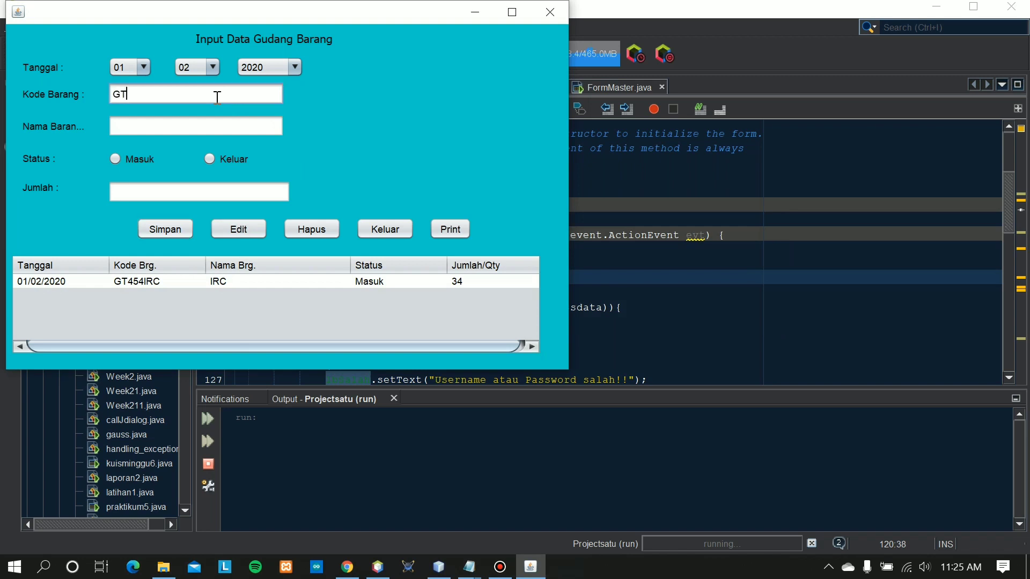
{"action": "type", "text": "34"}
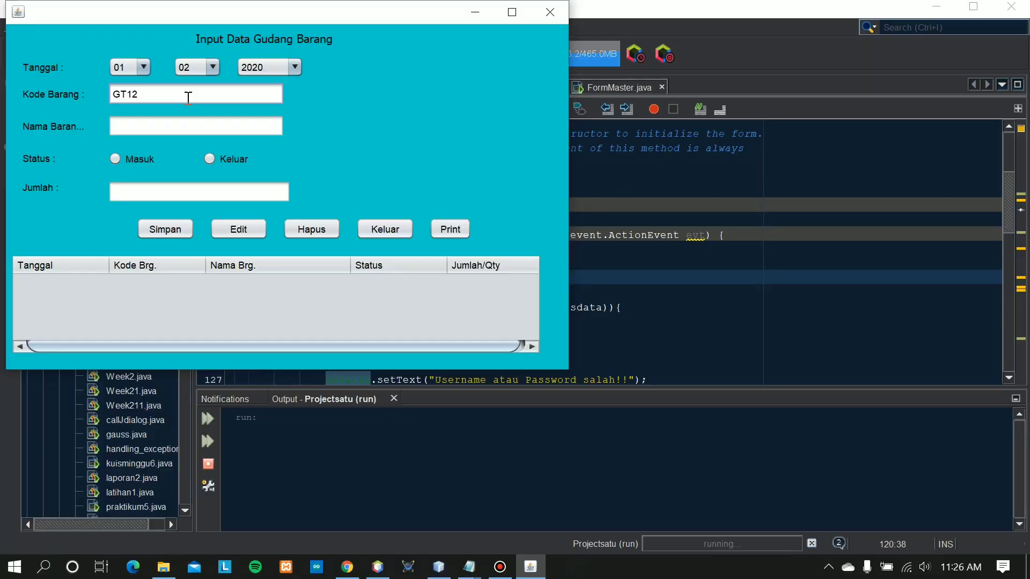
{"action": "key", "text": "BackSpace"}
{"action": "key", "text": "BackSpace"}
{"action": "type", "text": "RD"}
Name the item CHAMPIRO ECO with status Masuk and Jumlah 34, save it, and dismiss the message
{"action": "left_click", "coordinate": [194, 127]}
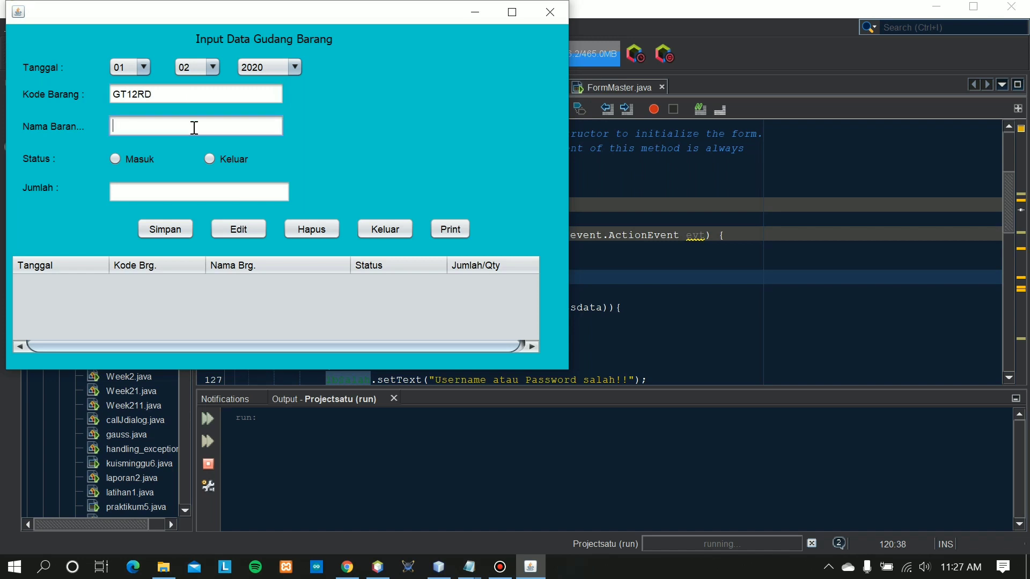
{"action": "type", "text": "CHAMPIRO ECO"}
{"action": "left_click", "coordinate": [134, 156]}
{"action": "left_click", "coordinate": [151, 192]}
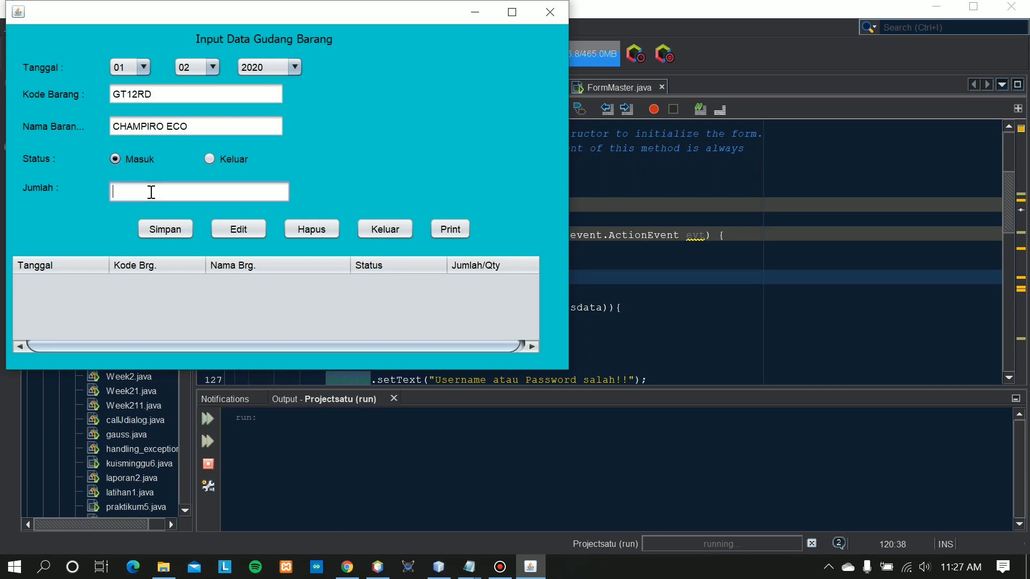
{"action": "type", "text": "34"}
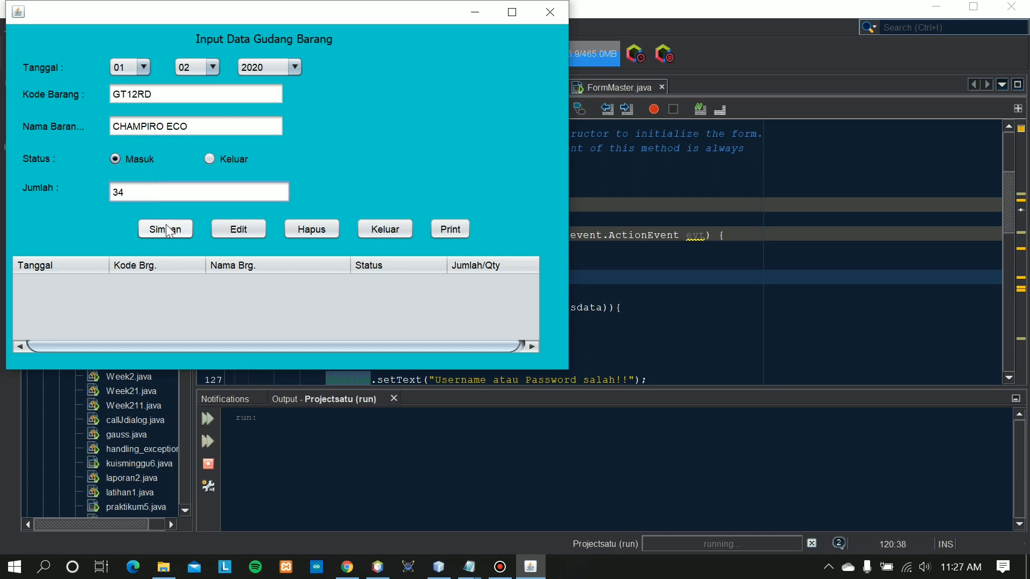
{"action": "left_click", "coordinate": [167, 230]}
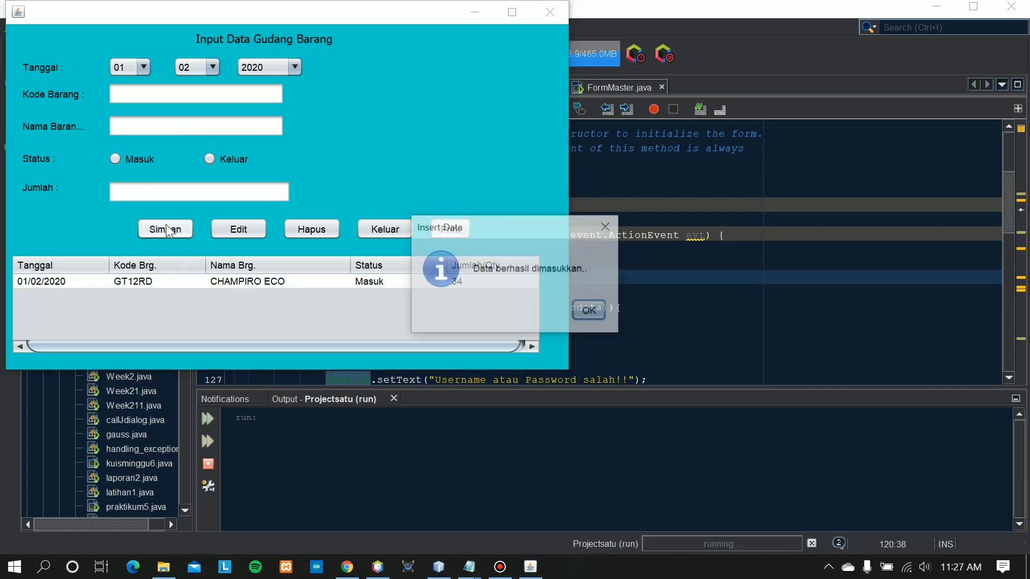
{"action": "left_click", "coordinate": [597, 311]}
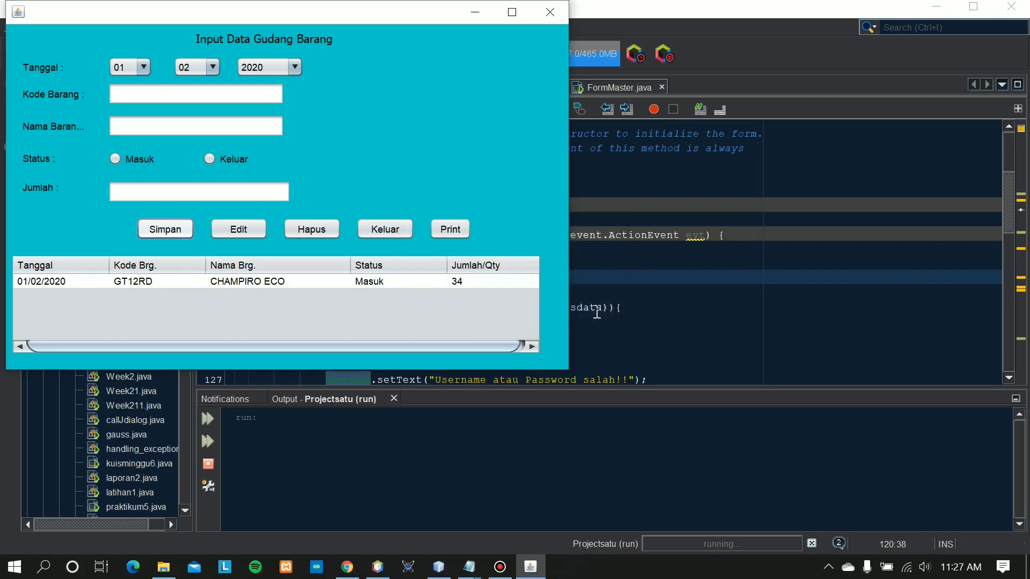
Switch to phpMyAdmin in Chrome, reload table_data to check the saved records, and return to the warehouse form
{"action": "left_click", "coordinate": [349, 569]}
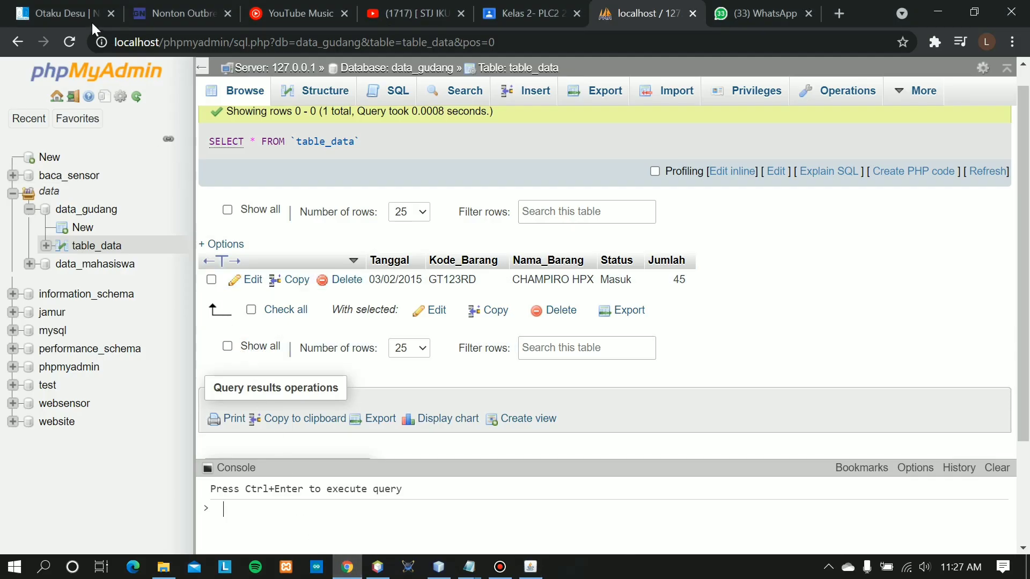
{"action": "left_click", "coordinate": [66, 46]}
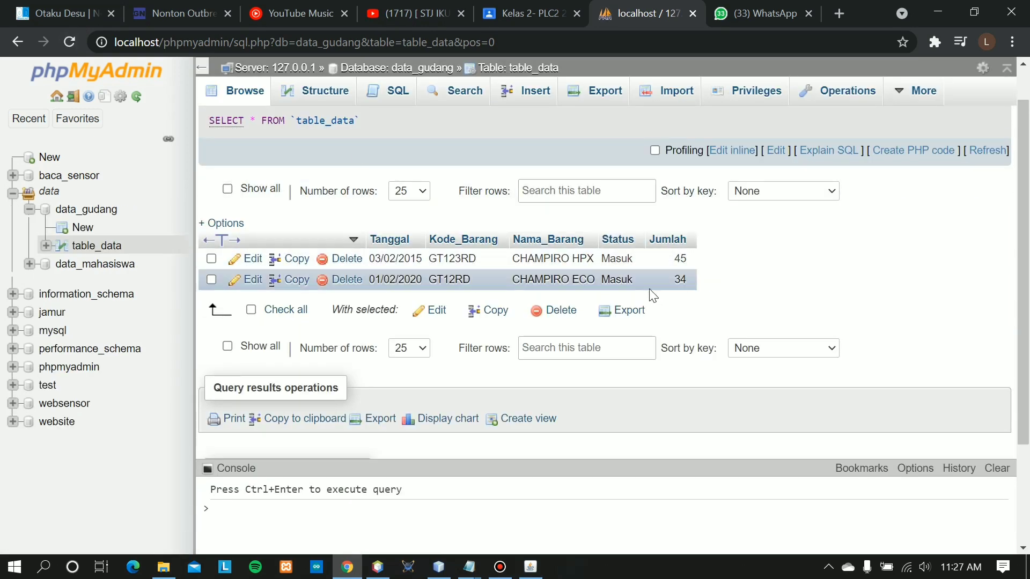
{"action": "left_click", "coordinate": [531, 567]}
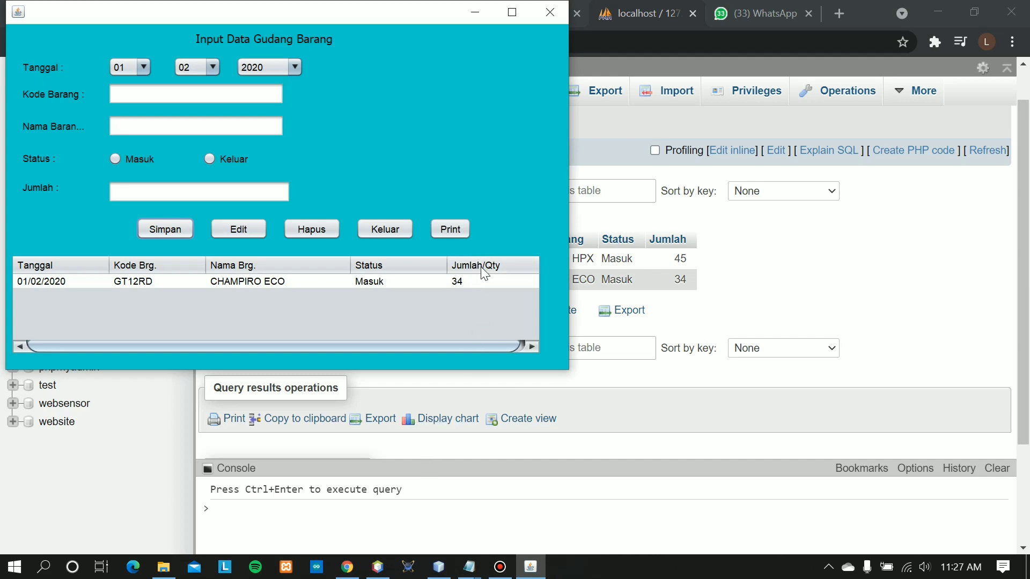
Print the warehouse data as a report, examine all its columns, and close the report and the input form
{"action": "left_click", "coordinate": [460, 230]}
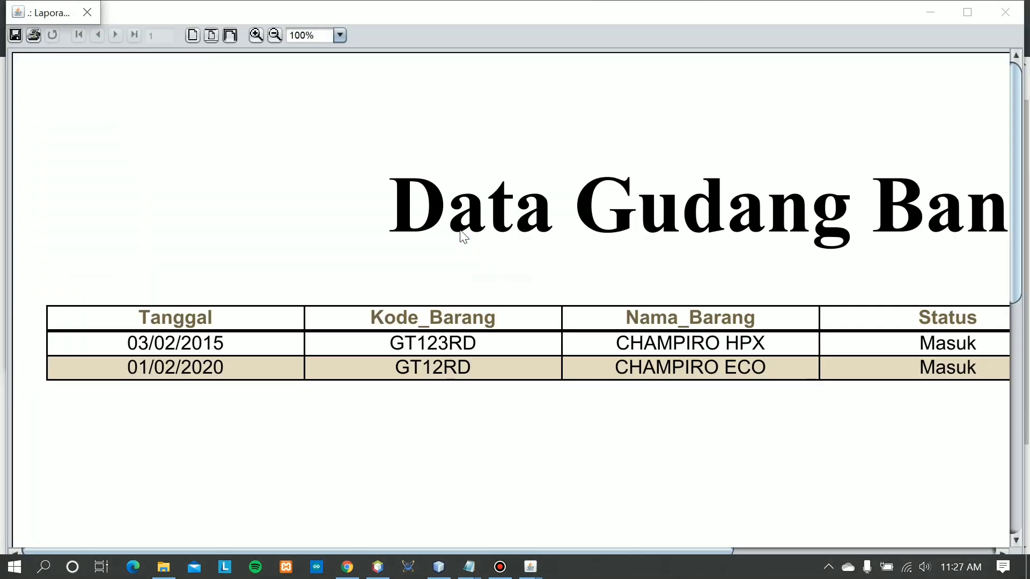
{"action": "left_click_drag", "start_coordinate": [579, 552], "coordinate": [220, 287]}
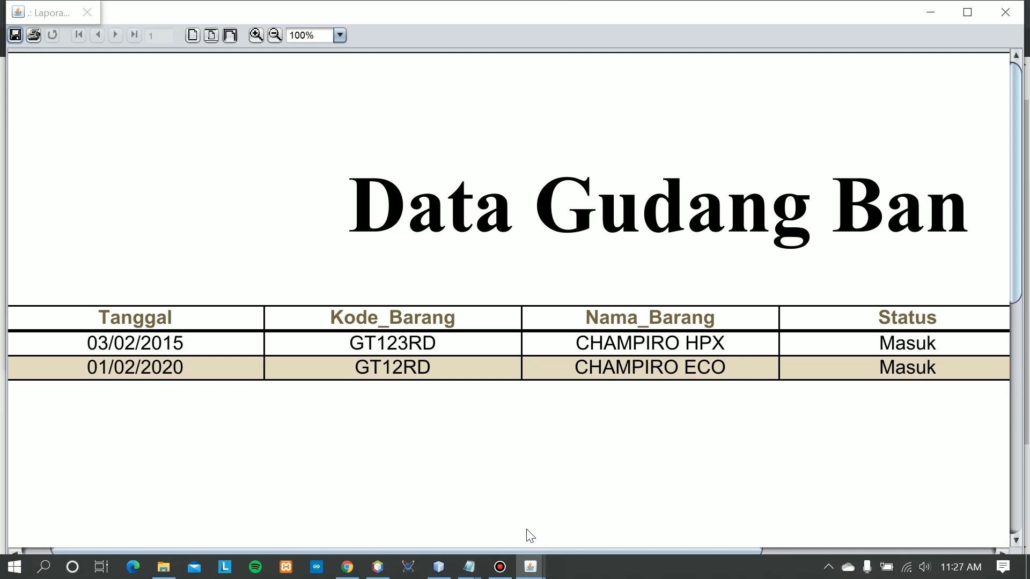
{"action": "left_click_drag", "start_coordinate": [561, 552], "coordinate": [849, 351]}
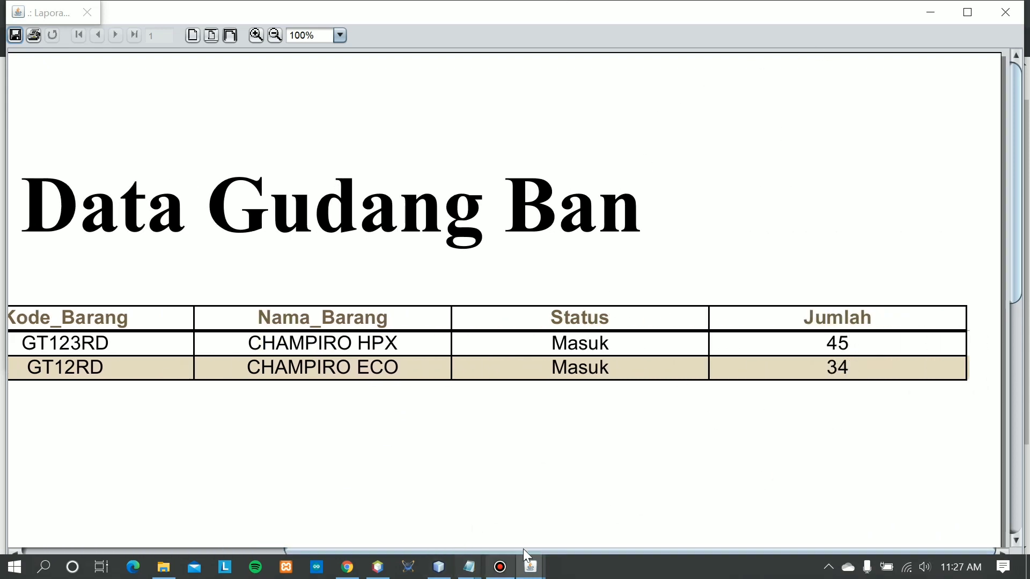
{"action": "left_click", "coordinate": [1006, 11]}
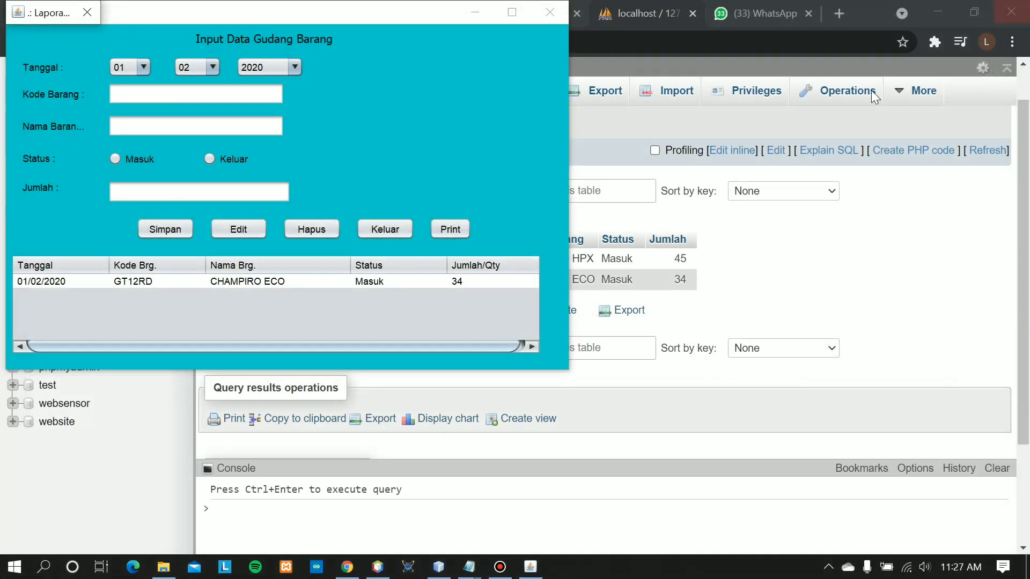
{"action": "left_click", "coordinate": [549, 13]}
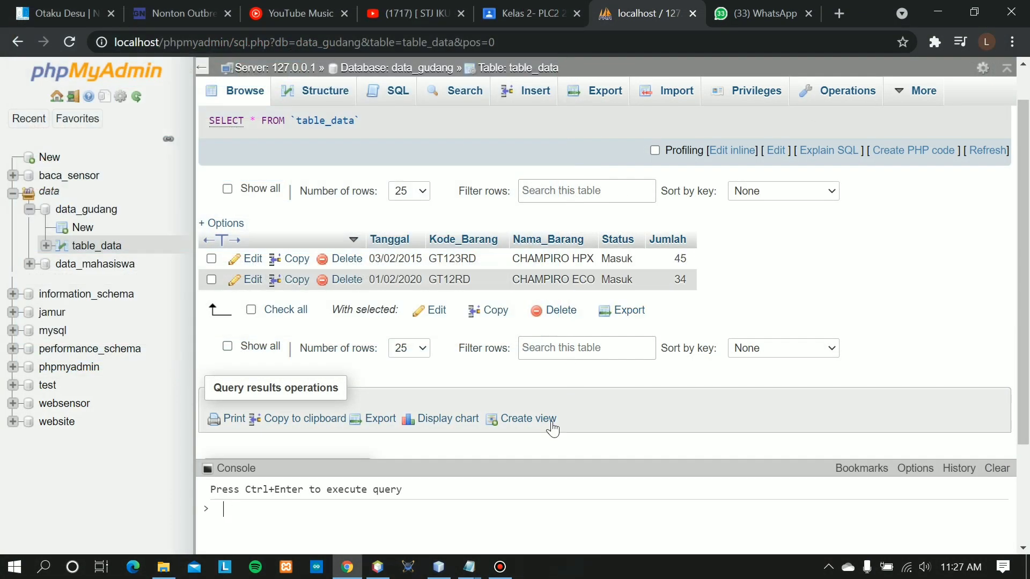
Switch to NetBeans and review the import statements at the start of DataGudang.java
{"action": "left_click", "coordinate": [382, 570]}
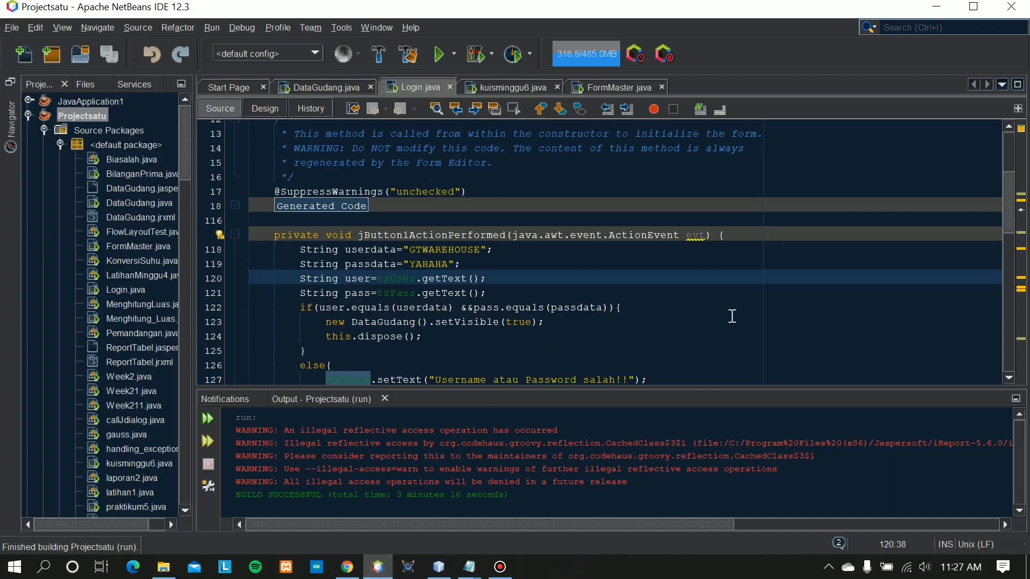
{"action": "scroll", "coordinate": [731, 316], "scroll_direction": "up", "scroll_amount": 1}
{"action": "left_click", "coordinate": [333, 89]}
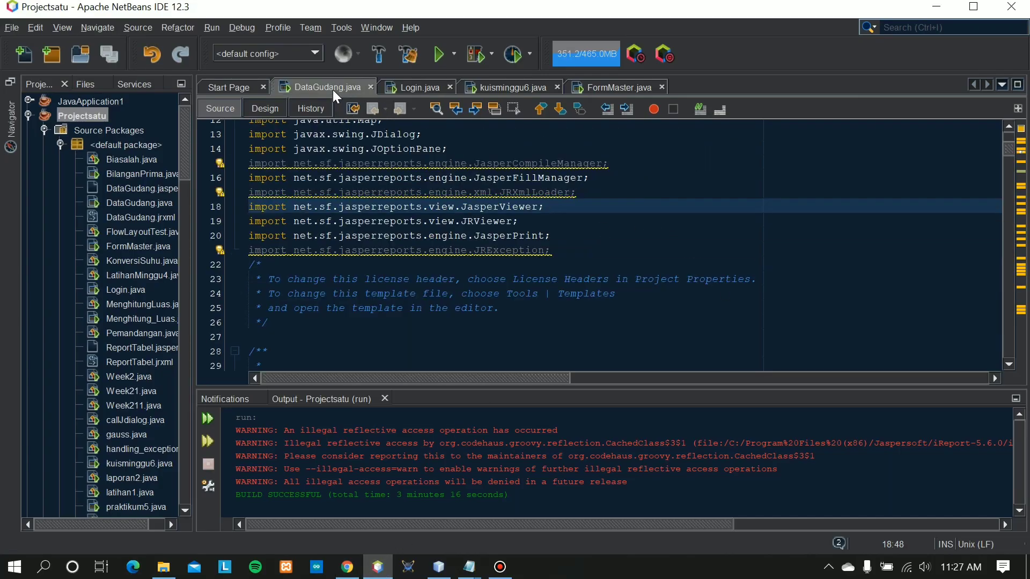
{"action": "scroll", "coordinate": [736, 276], "scroll_direction": "up", "scroll_amount": 4}
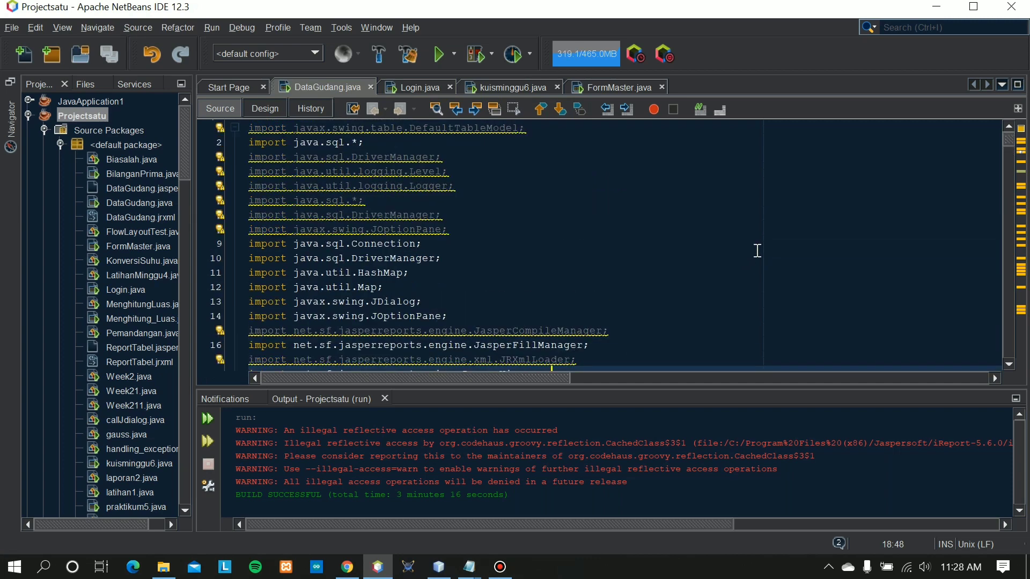
{"action": "scroll", "coordinate": [757, 250], "scroll_direction": "down", "scroll_amount": 8}
{"action": "scroll", "coordinate": [721, 242], "scroll_direction": "up", "scroll_amount": 3}
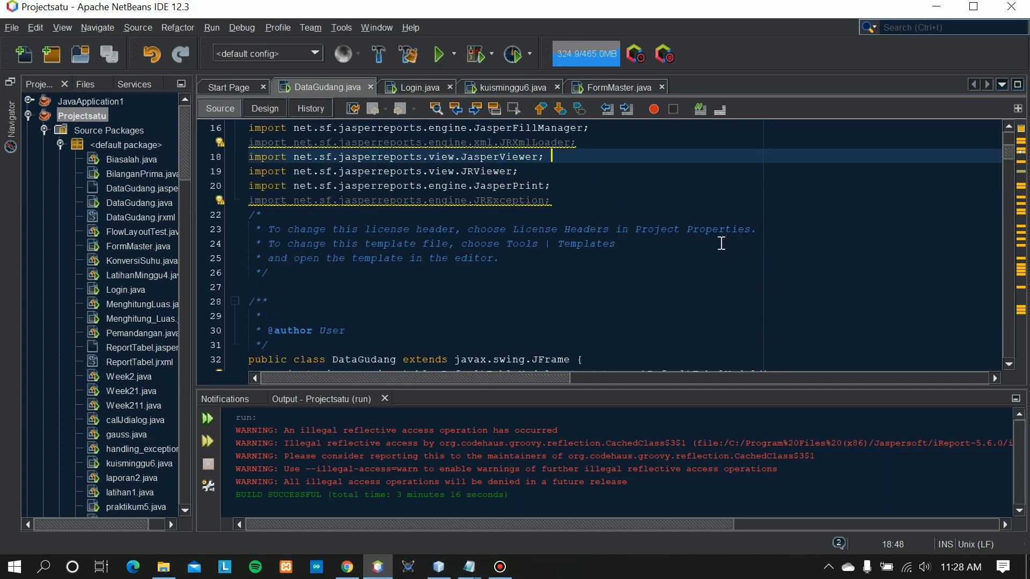